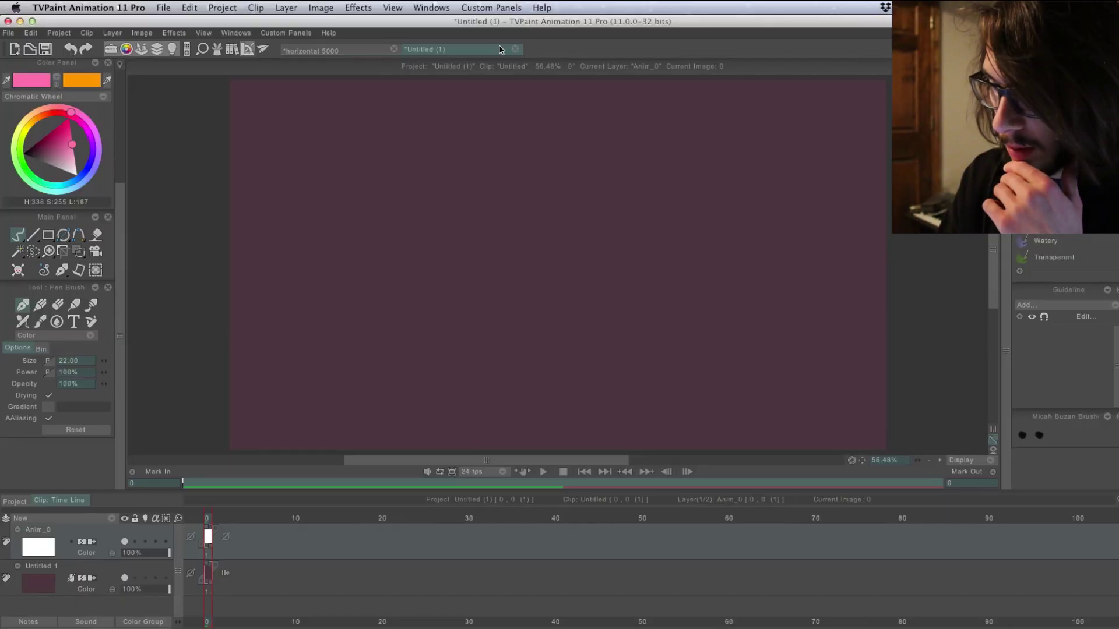
Switch to the horizontal 5000 project, select Anim_1 and keep its end behaviour at Hold.
click(363, 51)
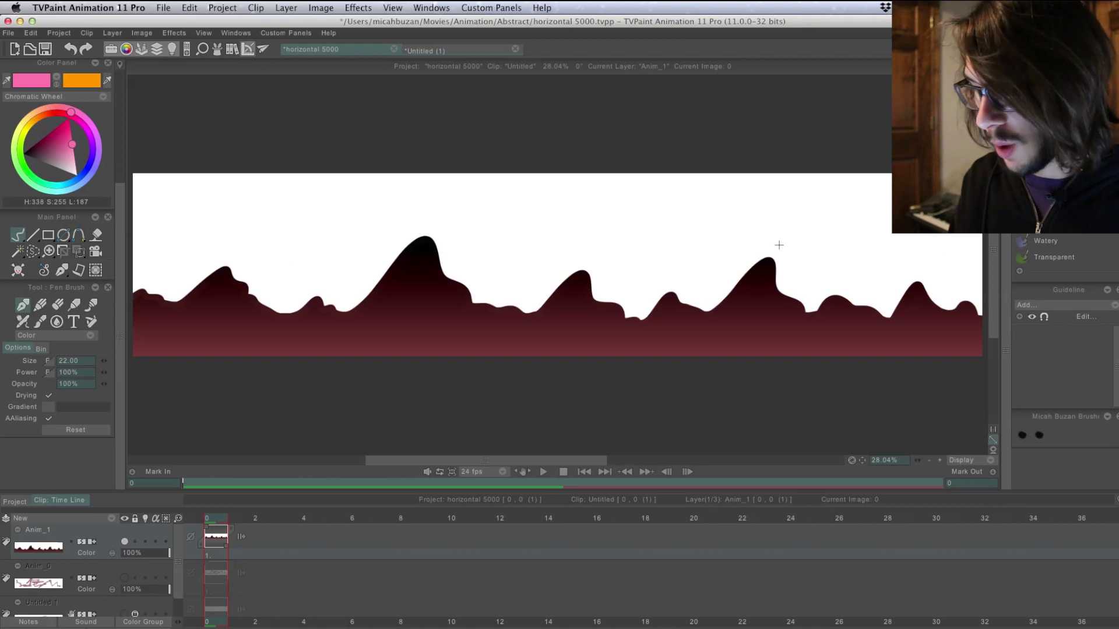
click(445, 52)
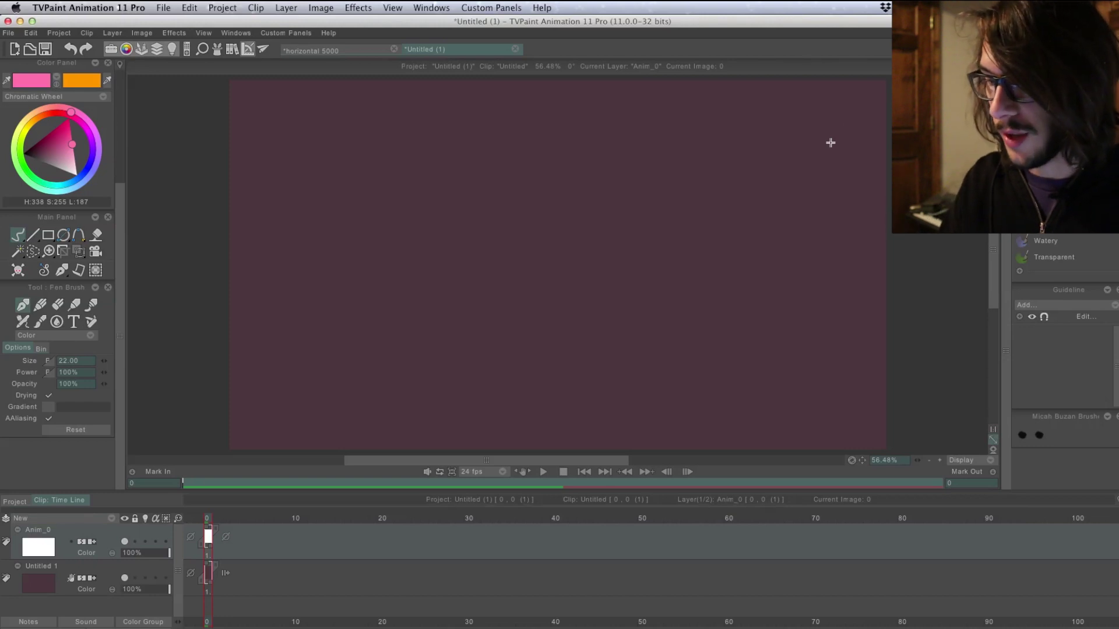
click(361, 49)
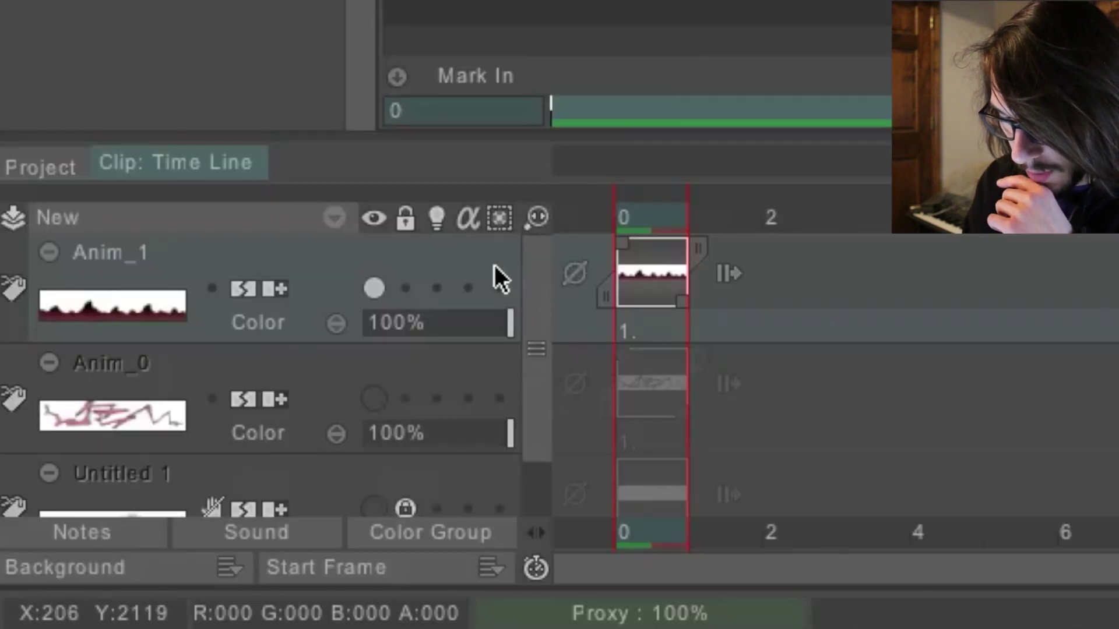
click(164, 532)
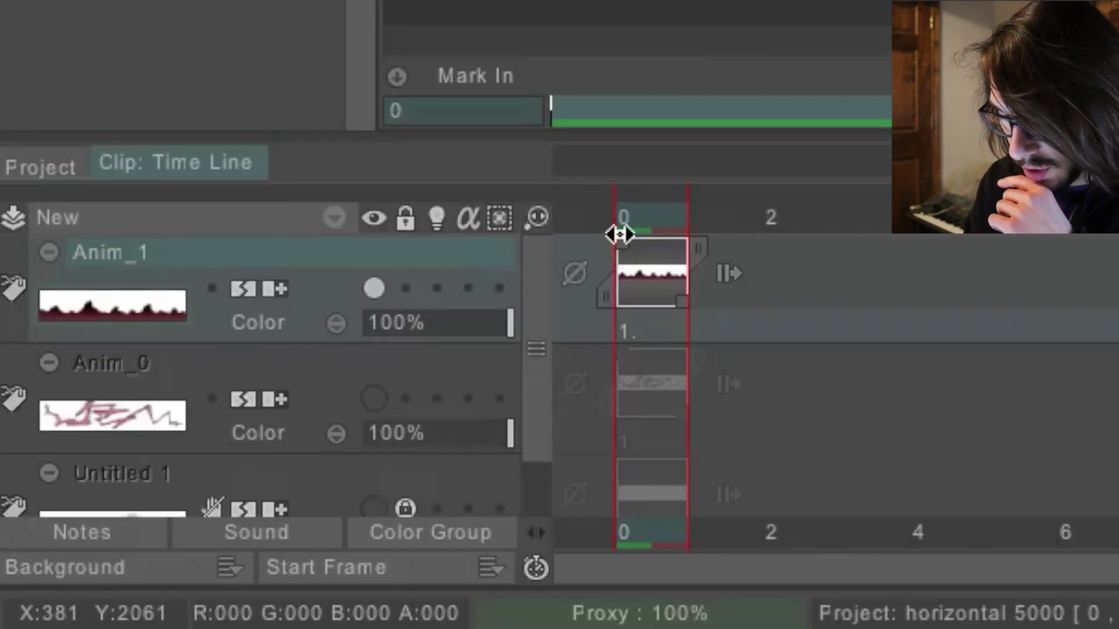
click(726, 274)
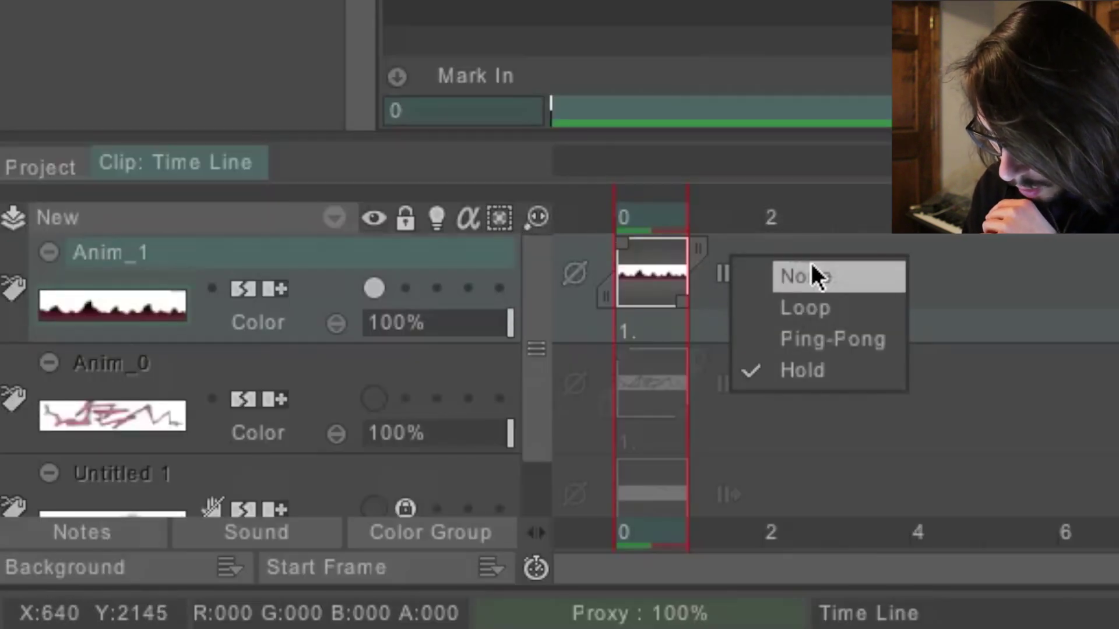
click(821, 376)
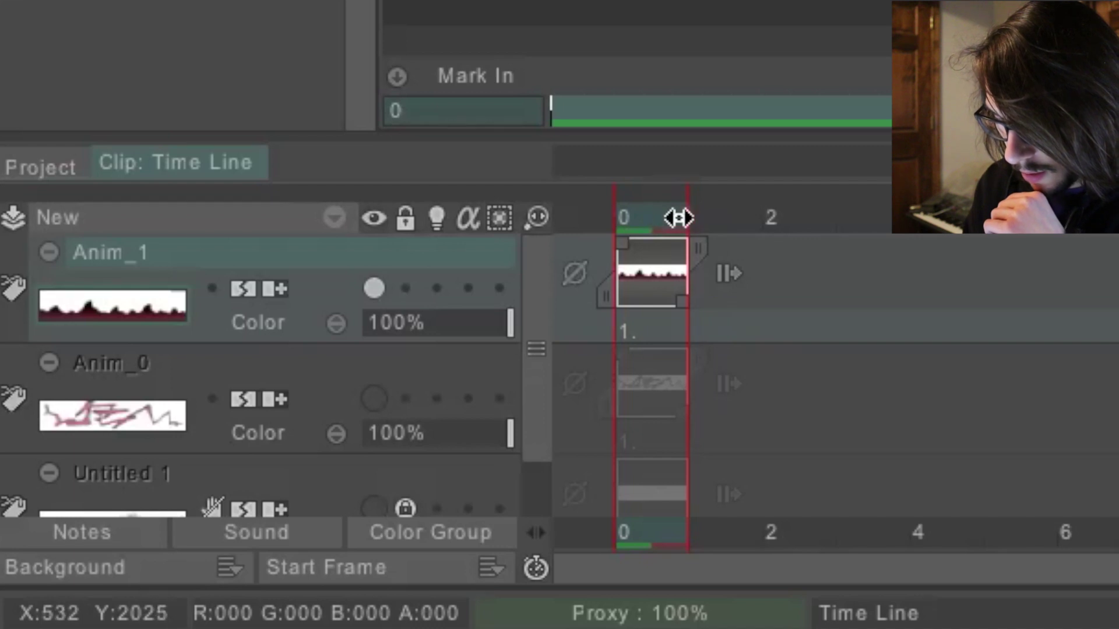
Try None as Anim_1's end behaviour while scrubbing, then set it back to Hold.
mouse_move(688, 218)
mouse_down()
mouse_move(933, 247)
mouse_move(1116, 245)
mouse_move(723, 293)
mouse_up()
click(728, 274)
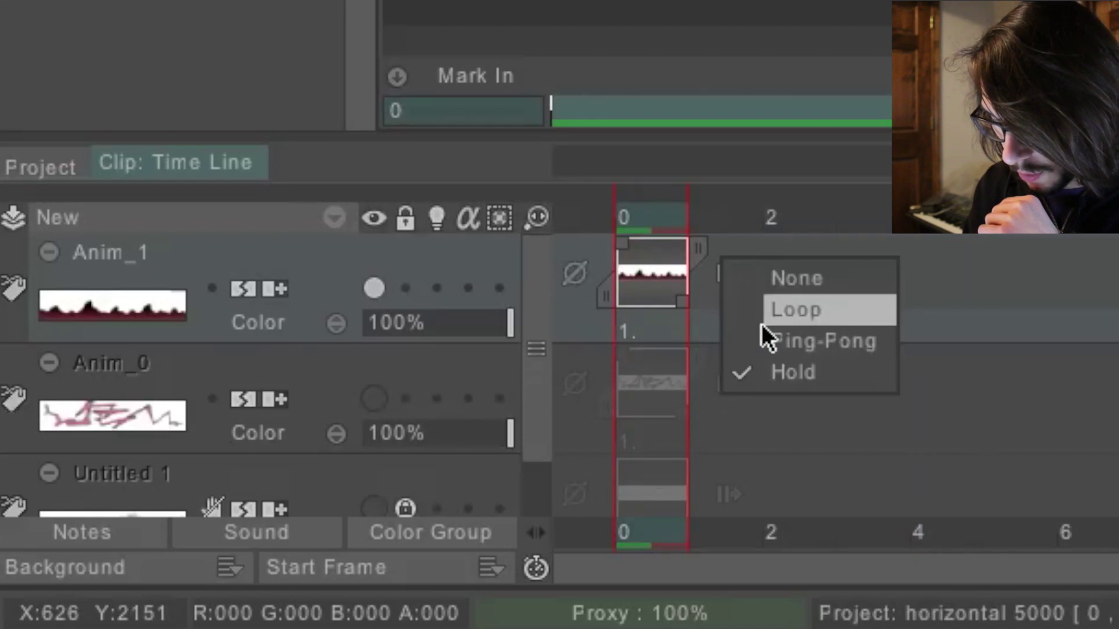
click(841, 283)
mouse_move(683, 217)
mouse_down()
mouse_move(720, 207)
mouse_move(786, 214)
mouse_move(661, 207)
mouse_up()
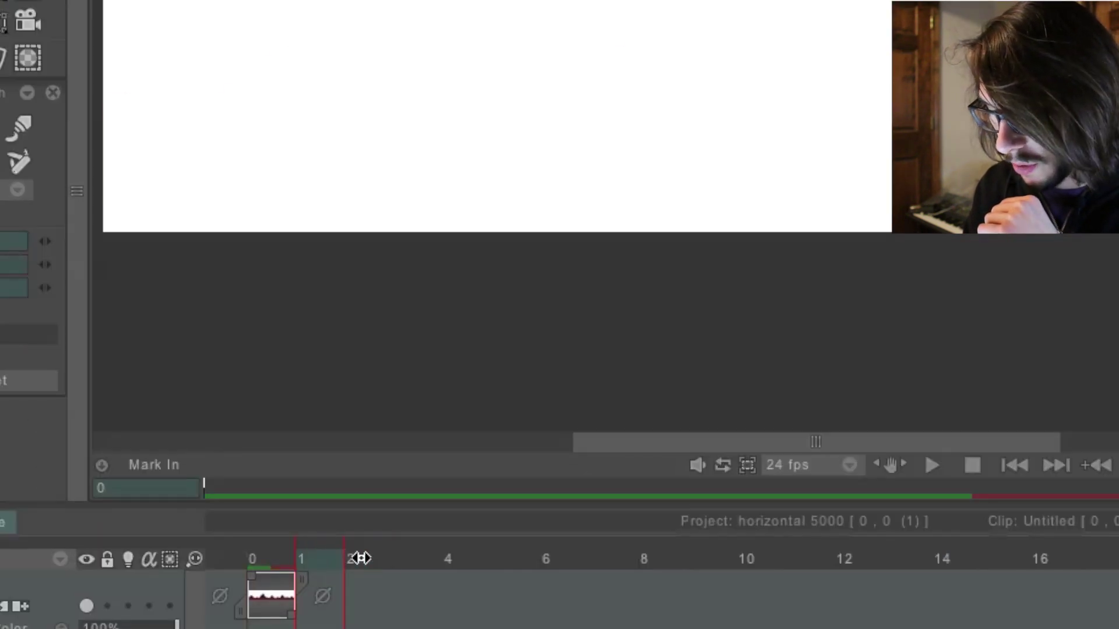
mouse_move(277, 552)
mouse_down()
mouse_move(340, 565)
mouse_move(282, 544)
mouse_up()
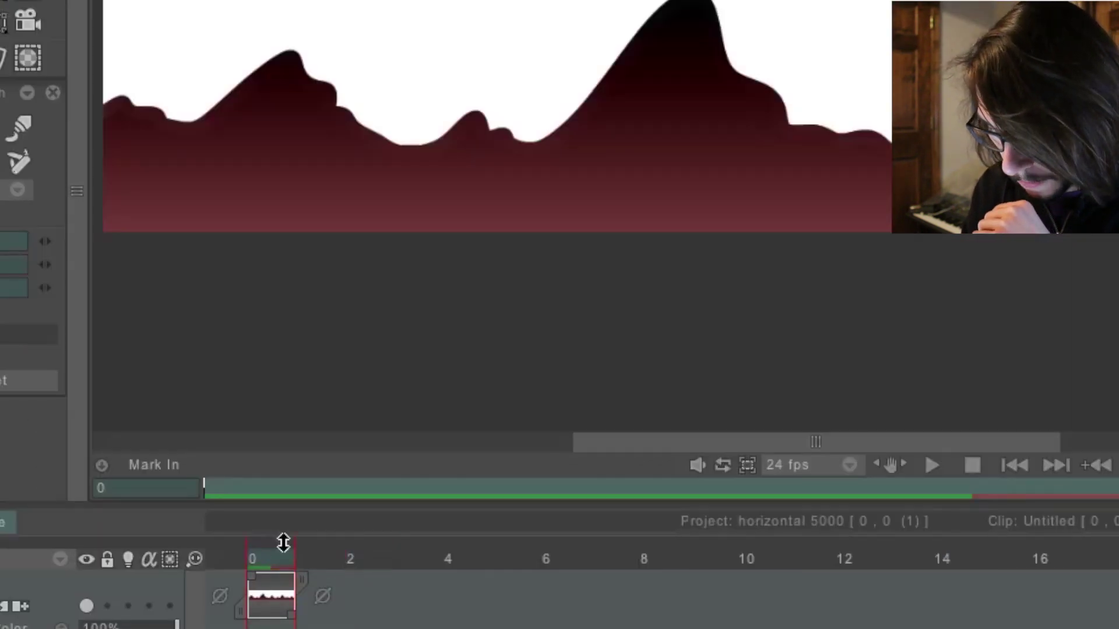
click(324, 601)
click(400, 618)
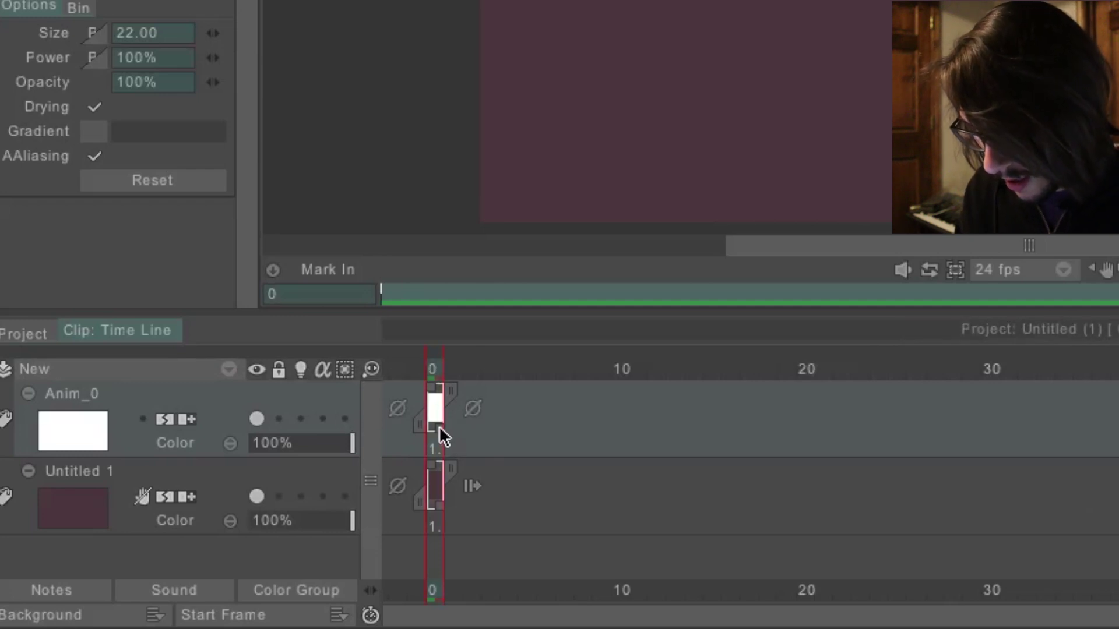
Stretch Anim_0's frame-0 image in Untitled (1) so it spans frames 0–119.
drag(440, 429, 1019, 528)
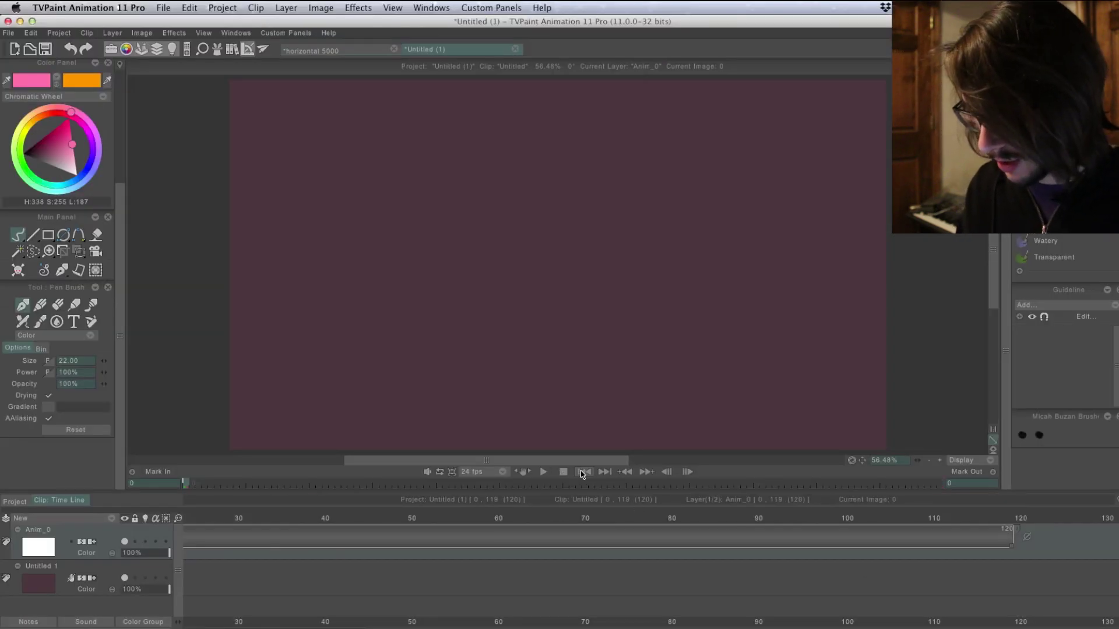
drag(447, 622, 185, 624)
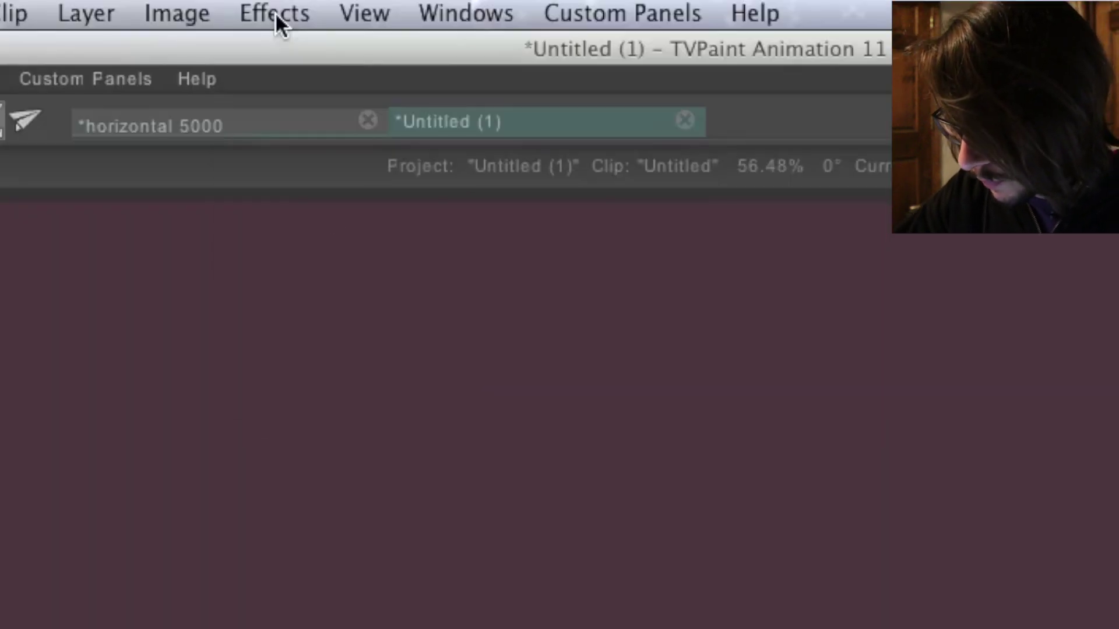
Add a KeyFramer effect to Anim_0 from Effects > Motion.
click(359, 8)
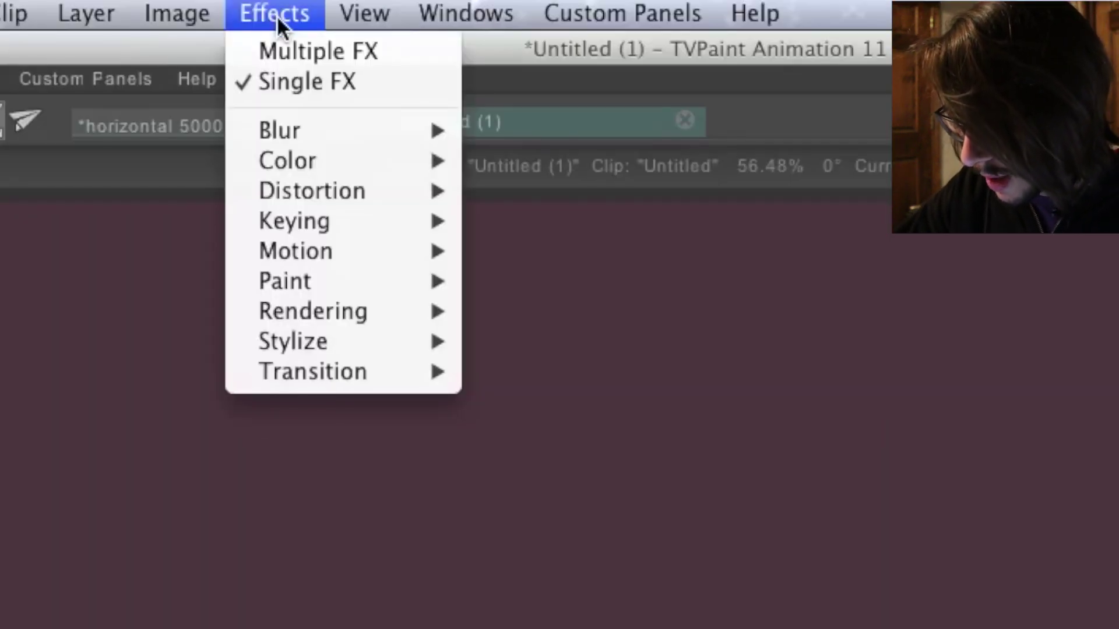
mouse_move(399, 246)
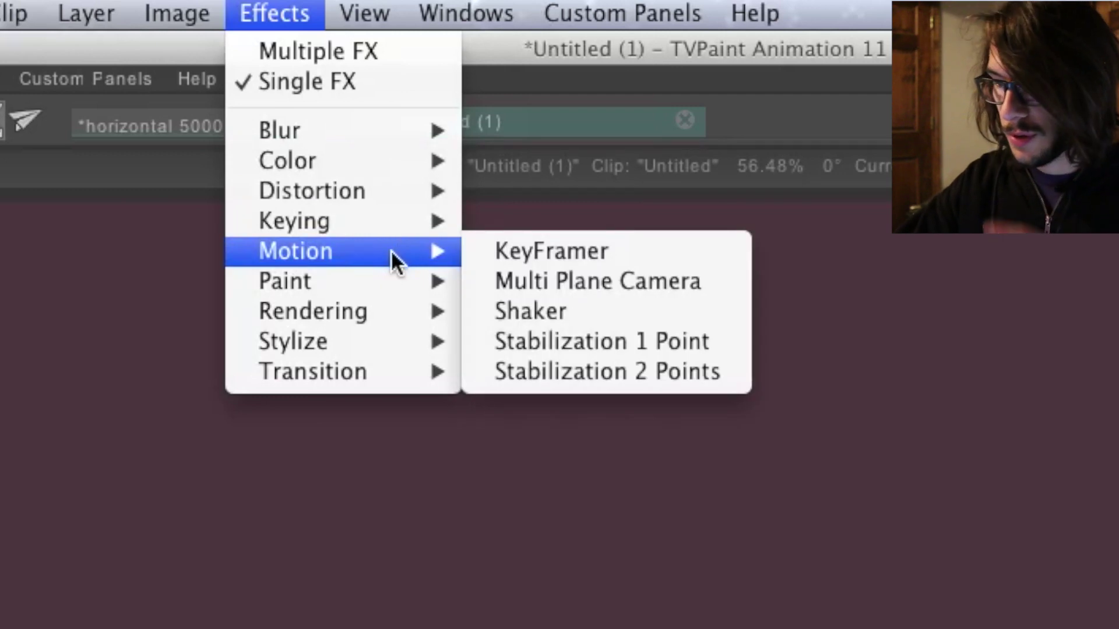
click(610, 252)
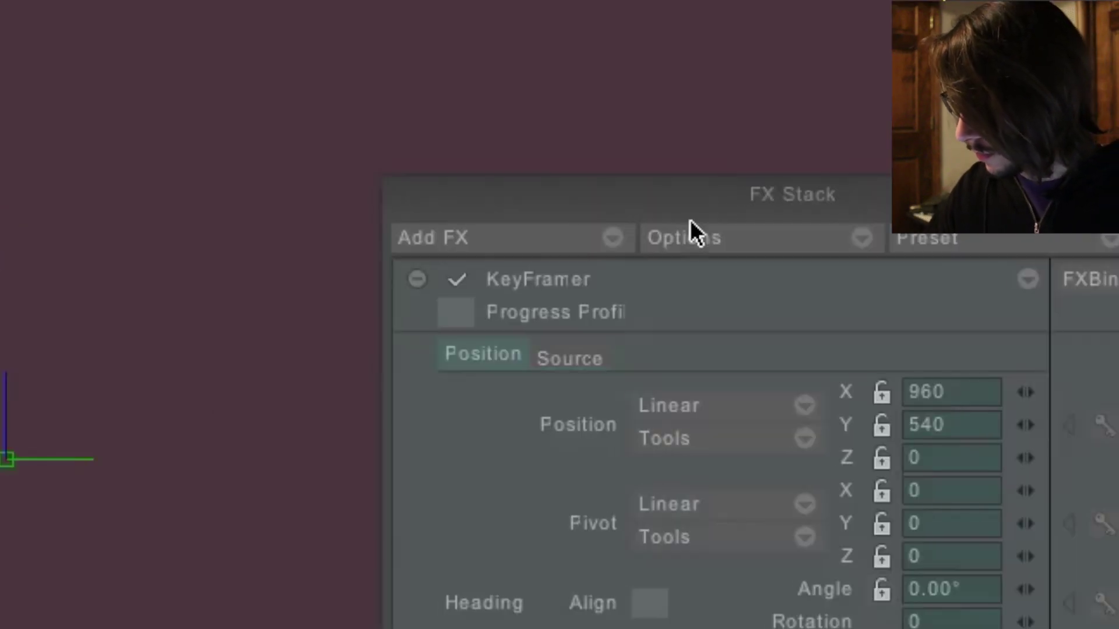
drag(680, 182, 366, 13)
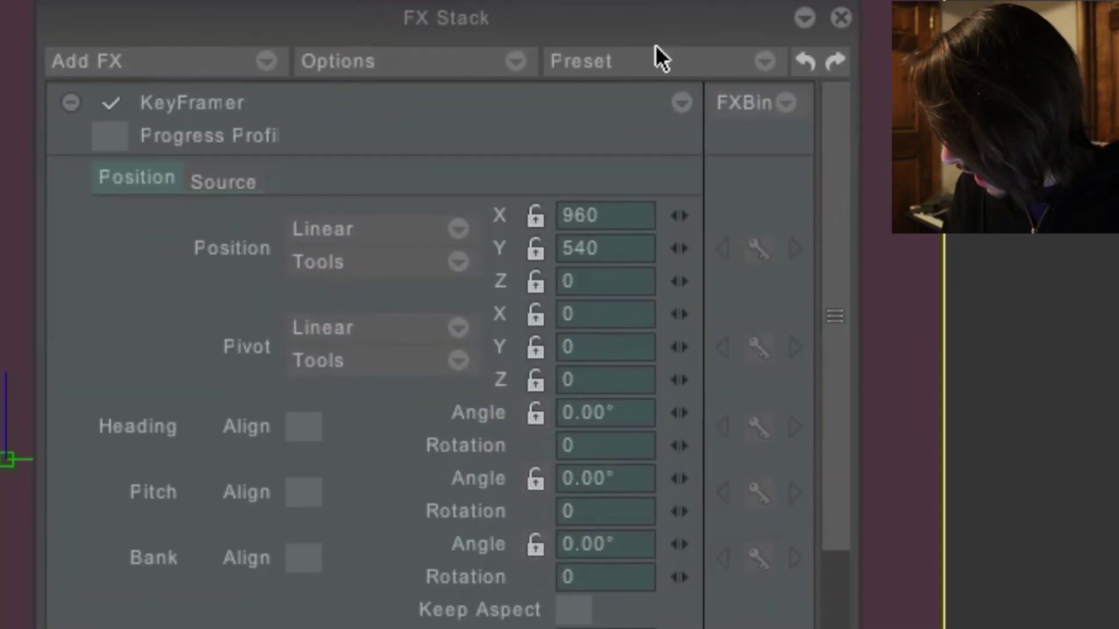
Set the KeyFramer source to Project List > horizontal 5000.
click(218, 182)
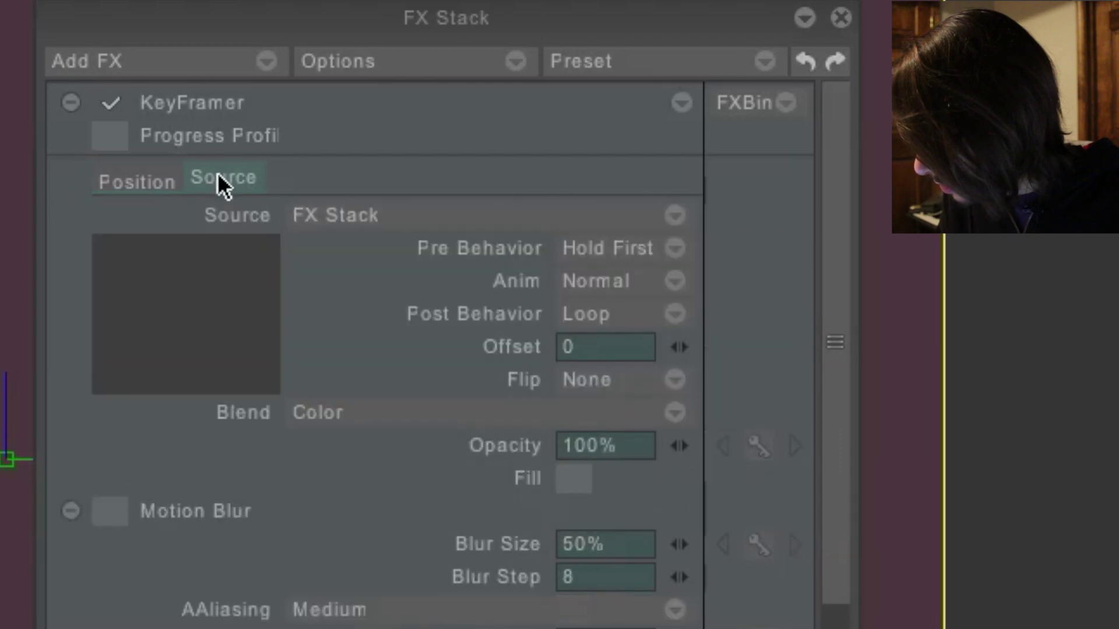
click(561, 212)
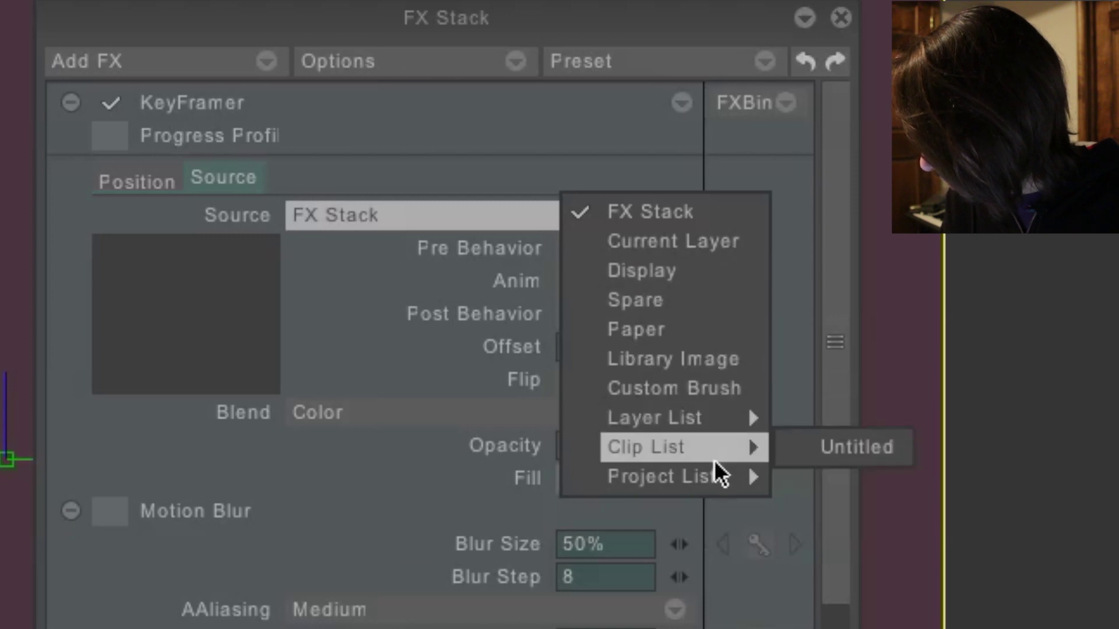
mouse_move(709, 478)
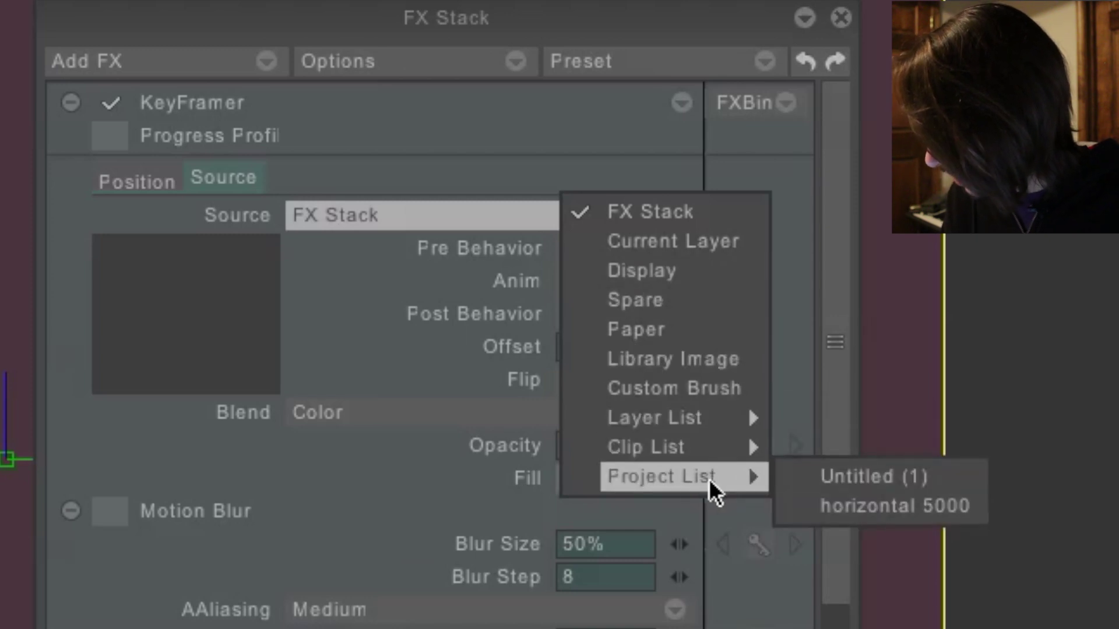
click(872, 503)
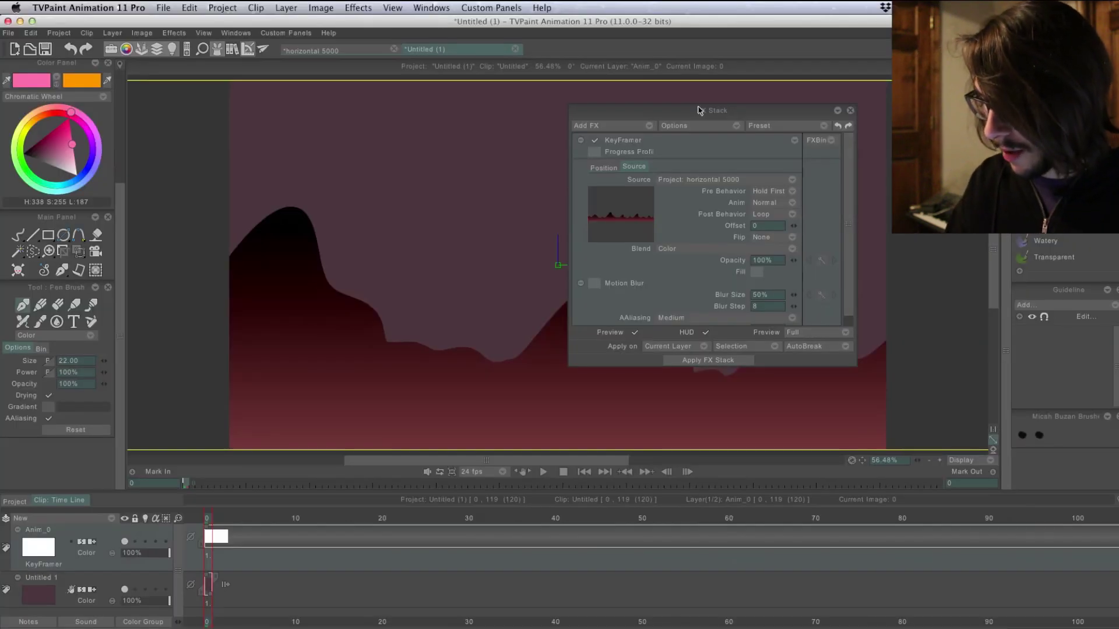
drag(700, 110, 946, 124)
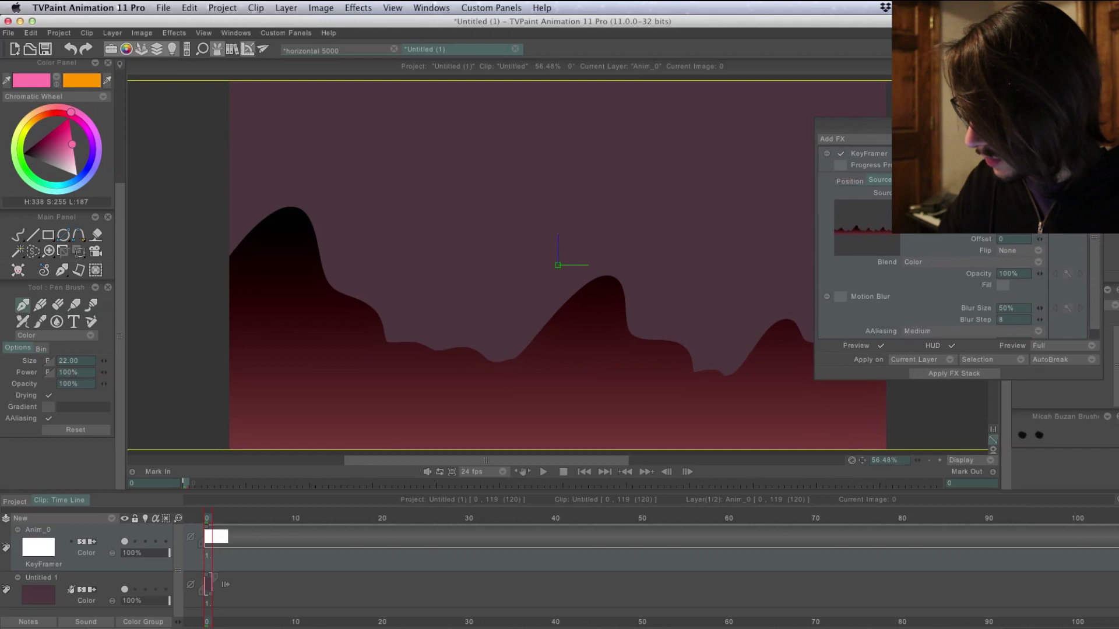
In the KeyFramer Position settings, lock the mountains' vertical Y position.
click(849, 181)
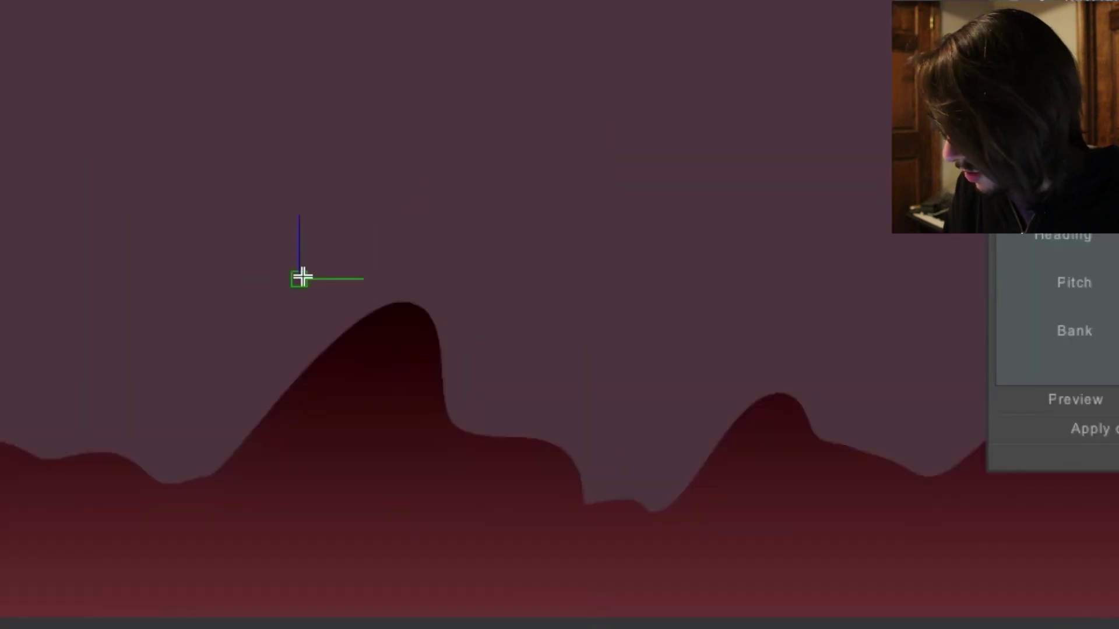
drag(552, 255, 497, 183)
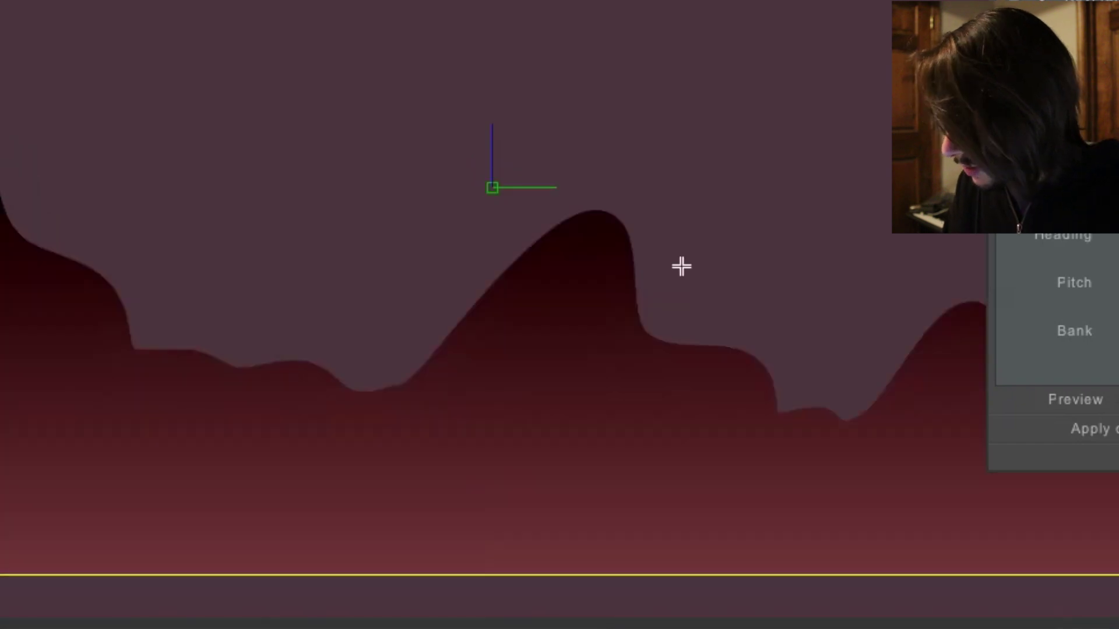
key(ctrl+z)
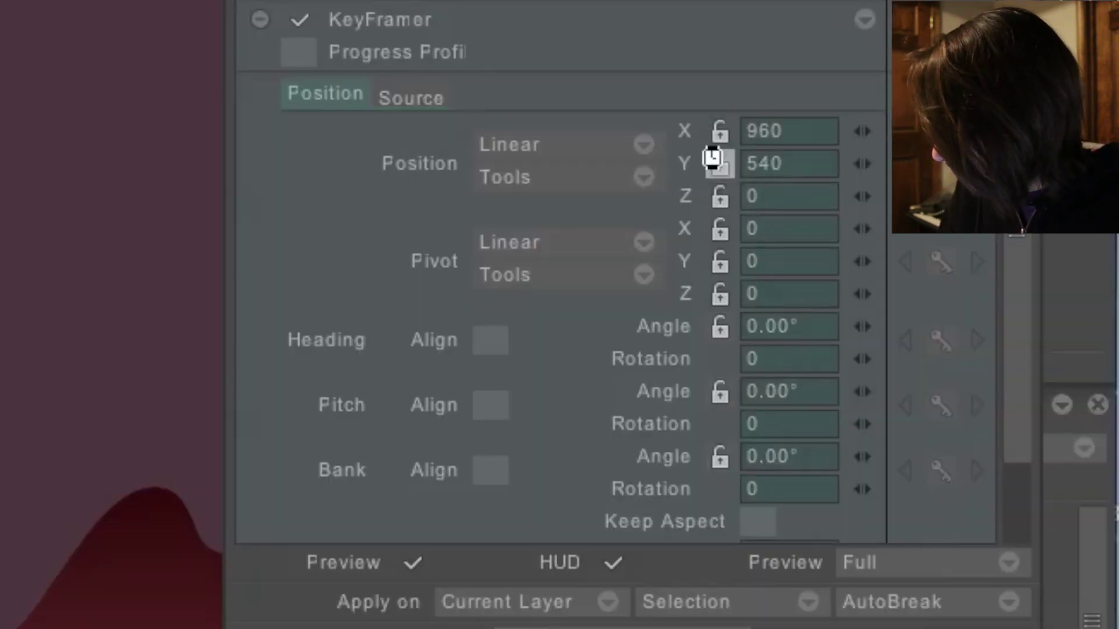
click(720, 164)
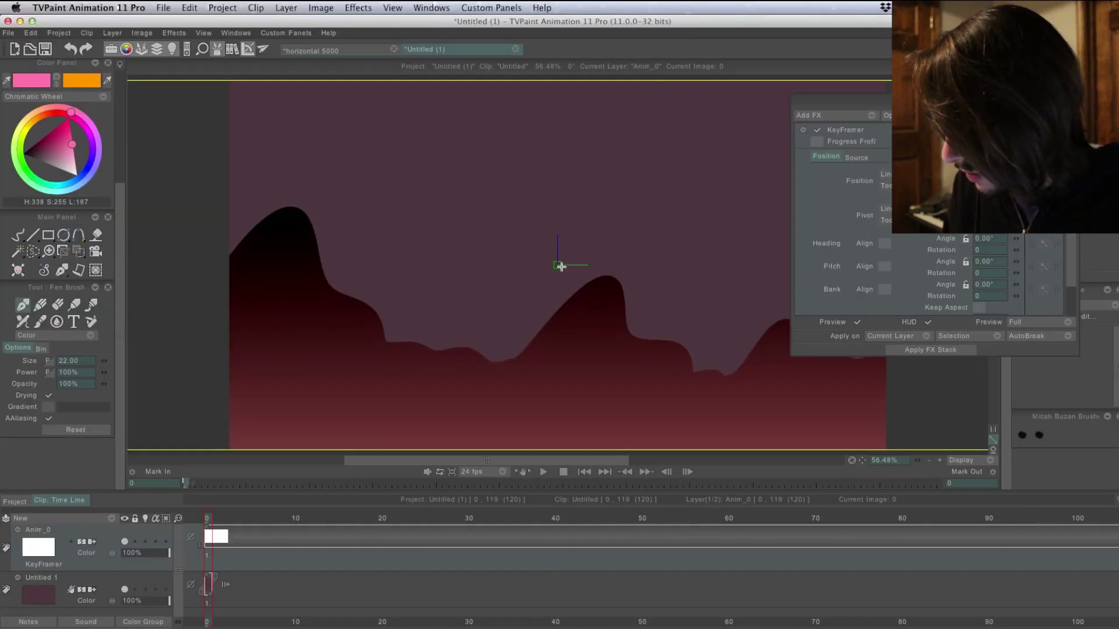
Slide the mountains left to X -575.293 and set a position keyframe at frame 0.
drag(558, 265, 452, 265)
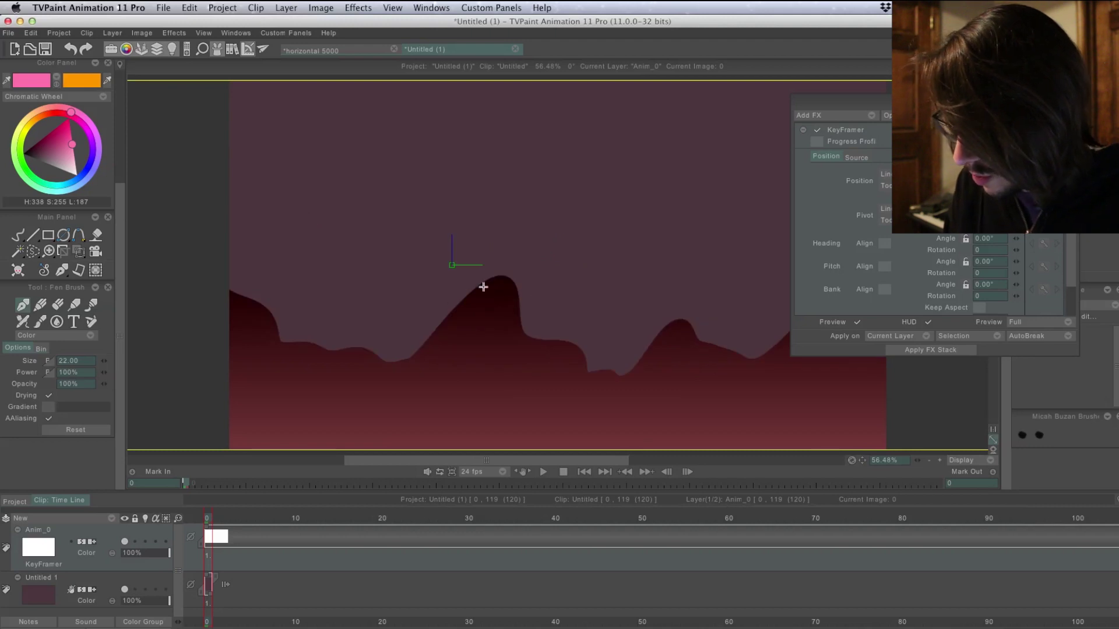
drag(453, 266, 31, 273)
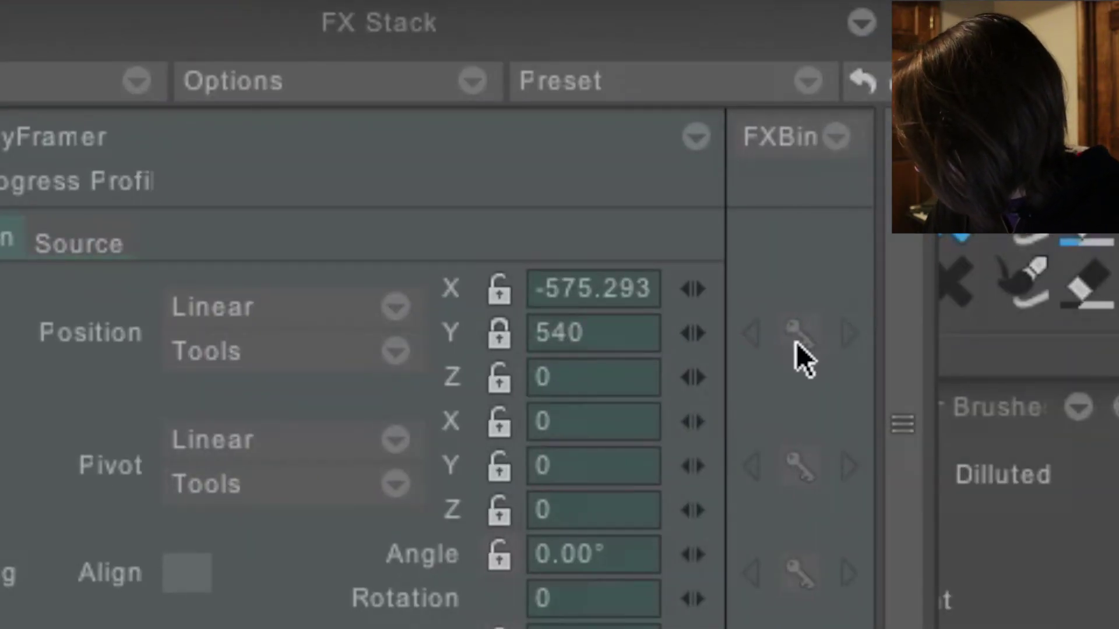
click(803, 335)
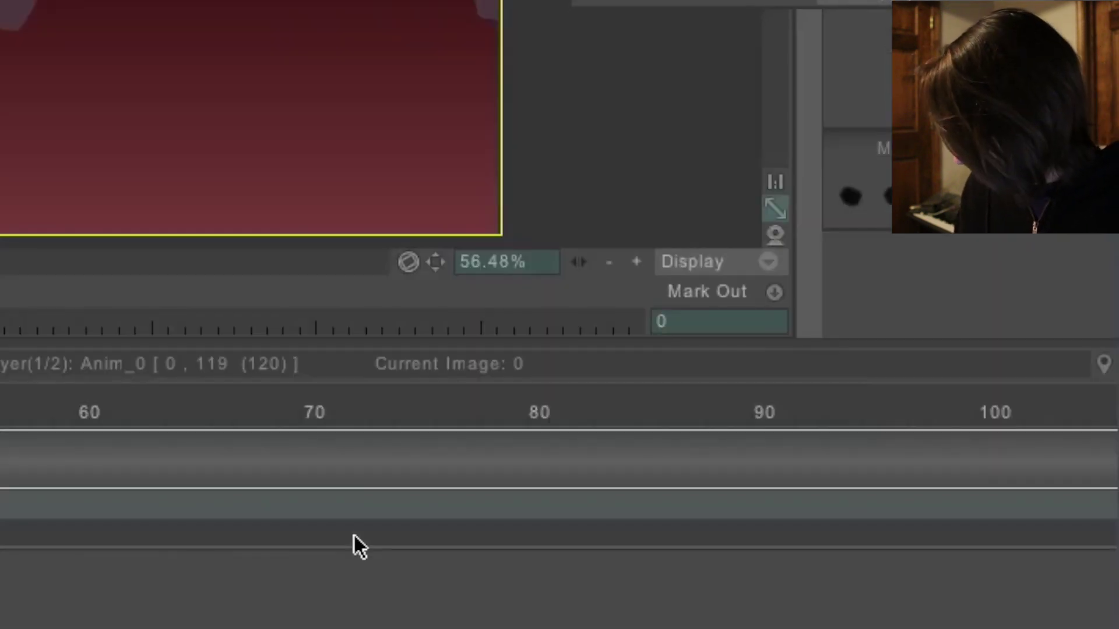
At frame 119, add a Position keyframe and drag the mountains right to end the pan.
scroll(560, 460, right, 5)
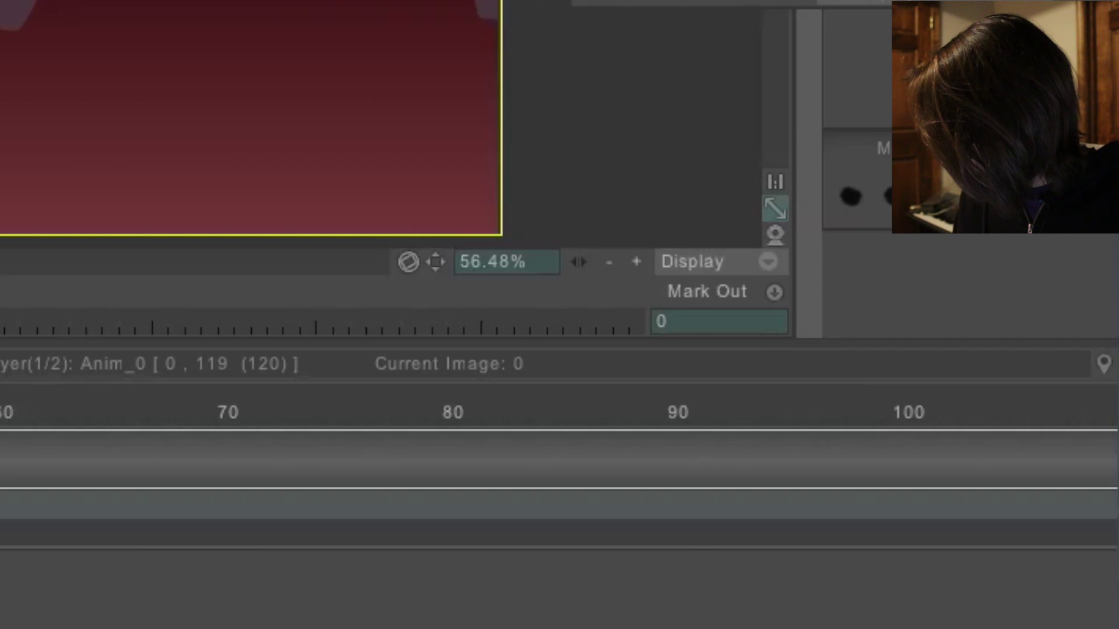
scroll(559, 460, right, 1)
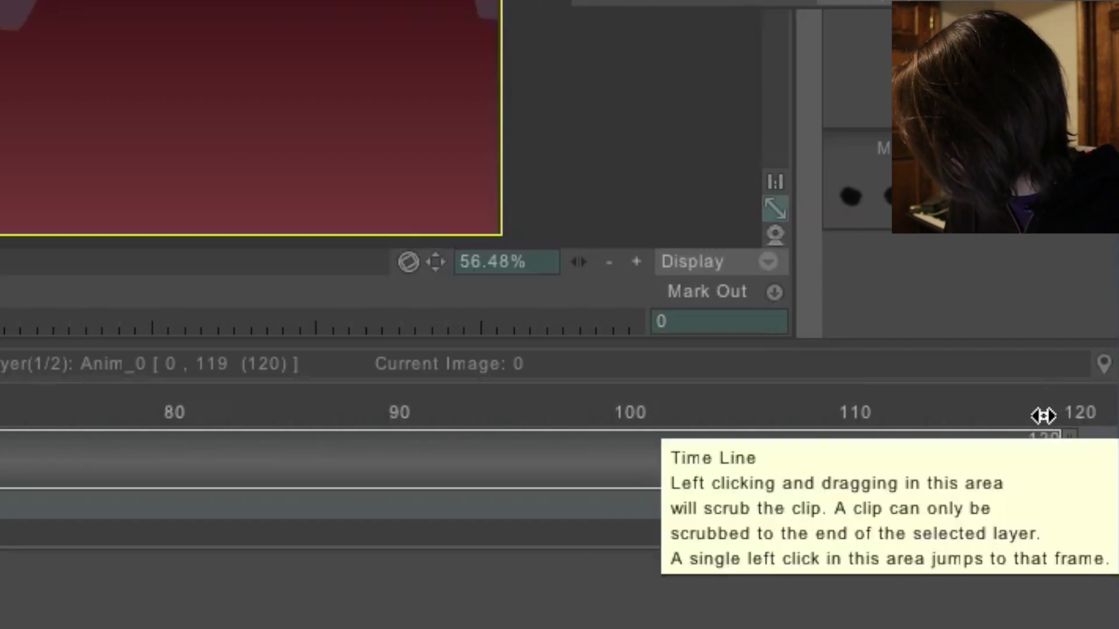
click(1045, 416)
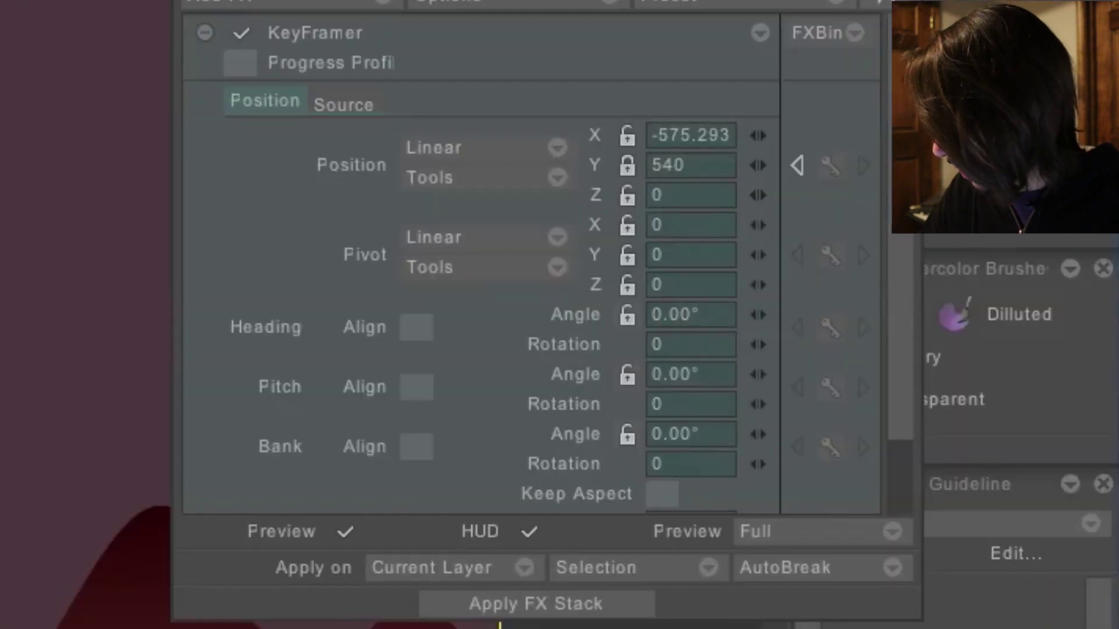
click(828, 166)
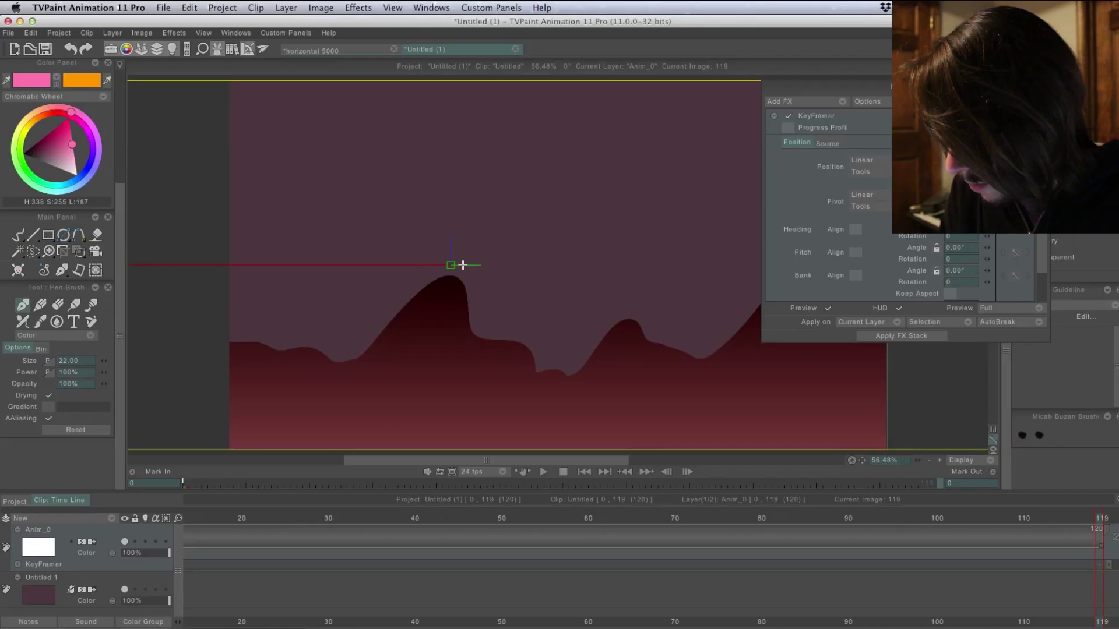
drag(462, 266, 579, 317)
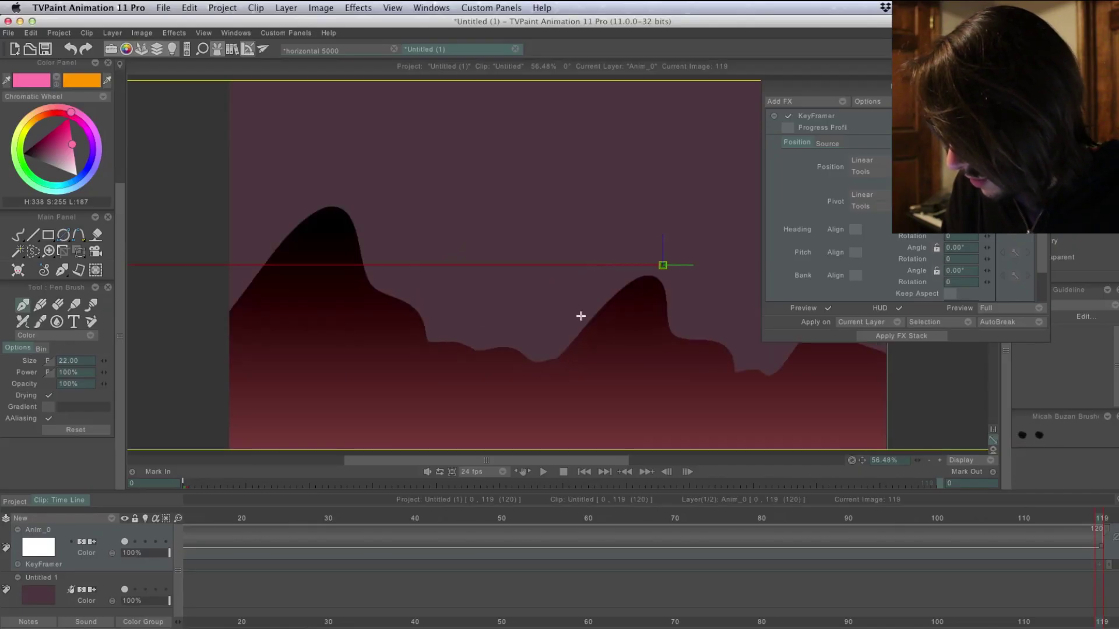
drag(349, 344, 562, 352)
drag(858, 89, 1036, 99)
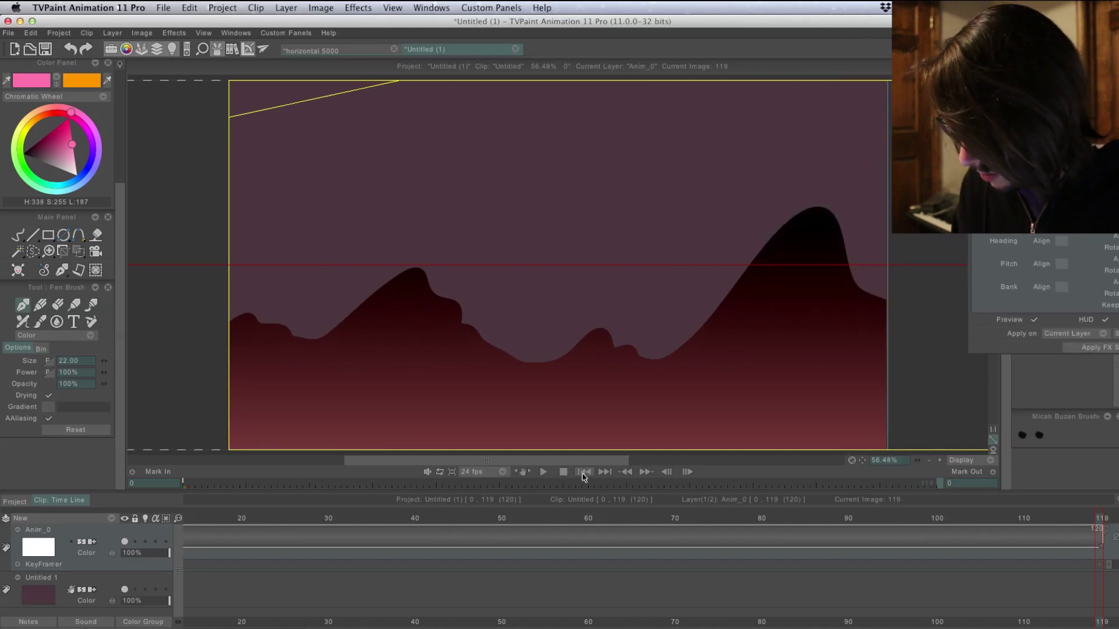
Play the keyframed pan from frame 0, stop it, and return to frame 0.
click(584, 472)
click(543, 473)
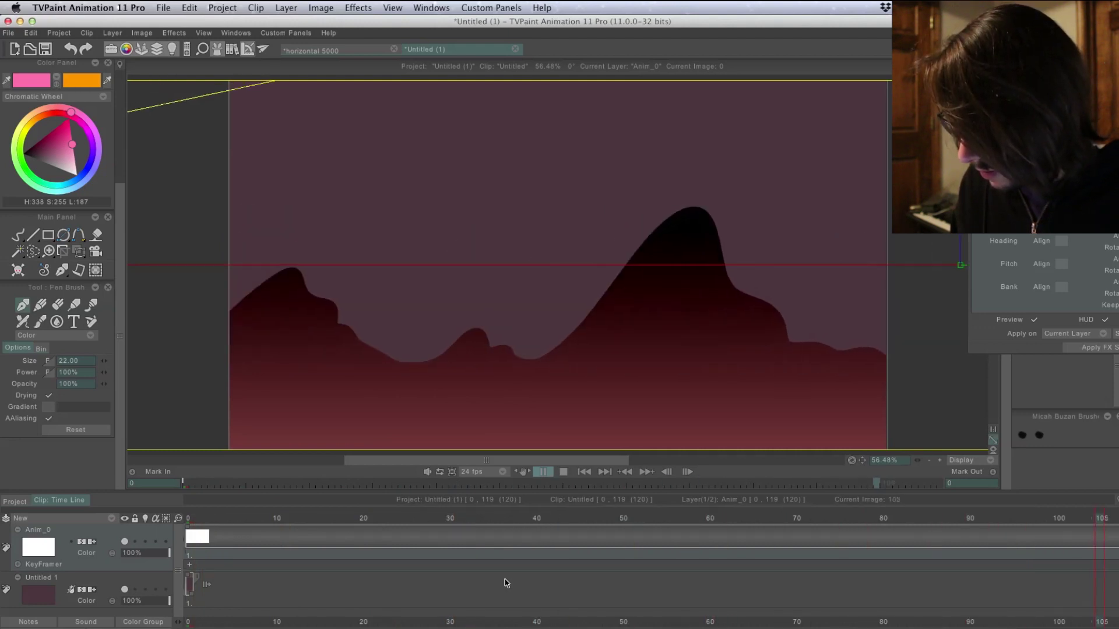
click(564, 473)
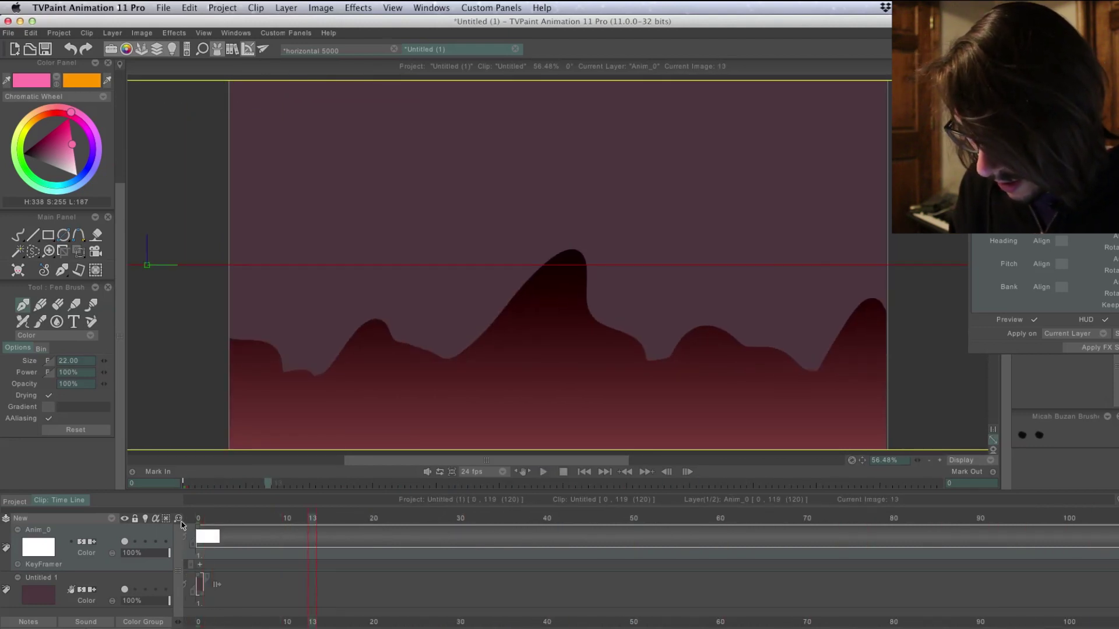
drag(1034, 100, 896, 119)
click(196, 527)
drag(983, 121, 826, 131)
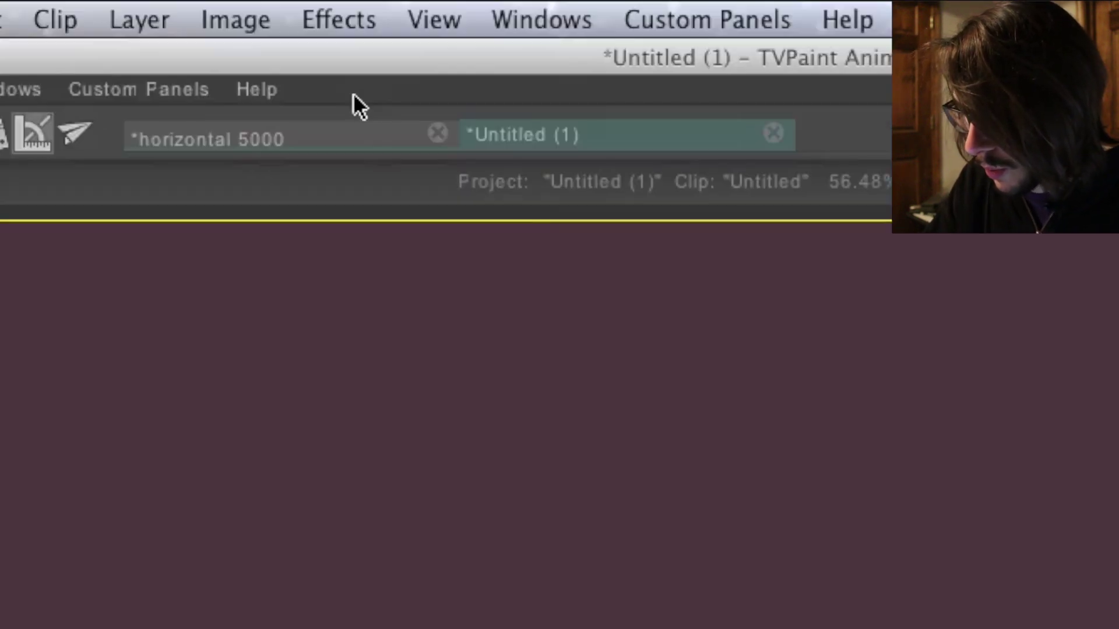
Select all images of Anim_0, apply the FX Stack, then play back and return to frame 0.
click(278, 22)
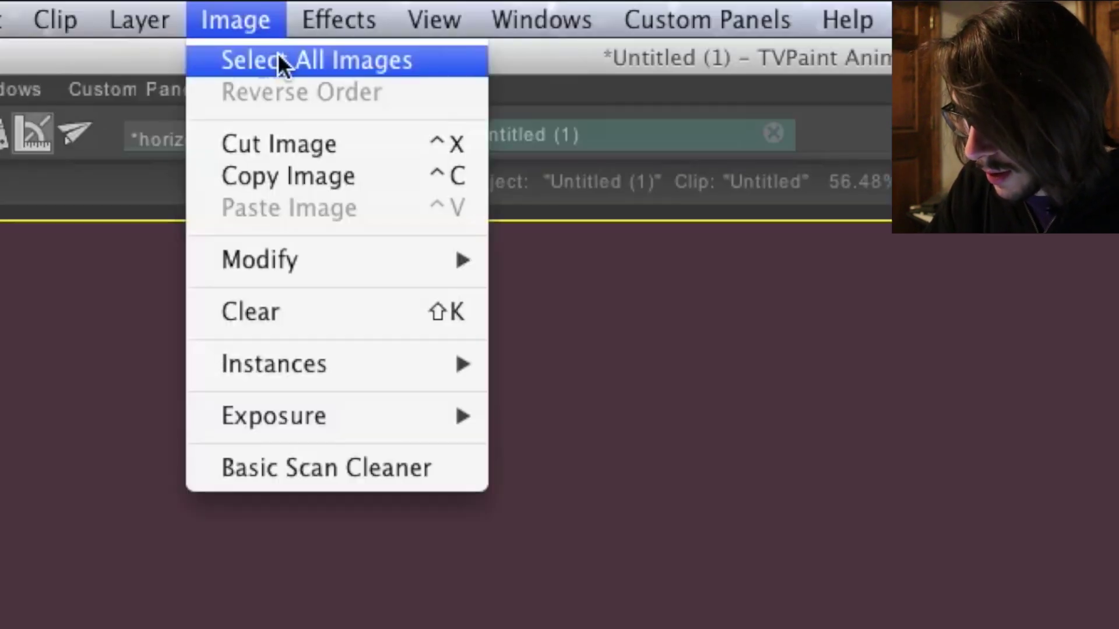
click(320, 63)
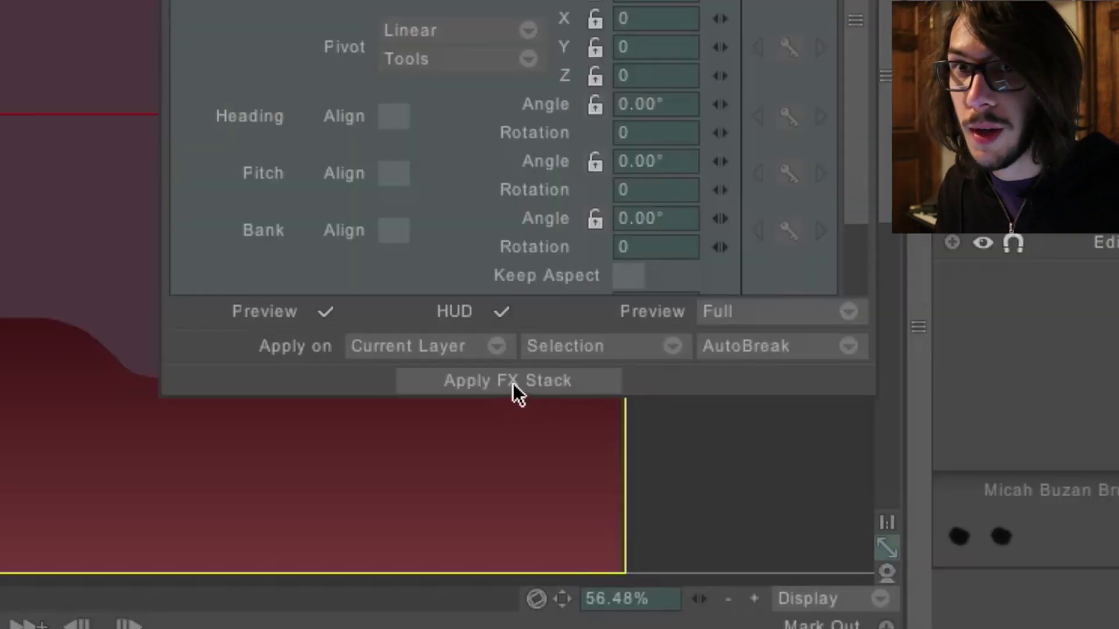
click(508, 378)
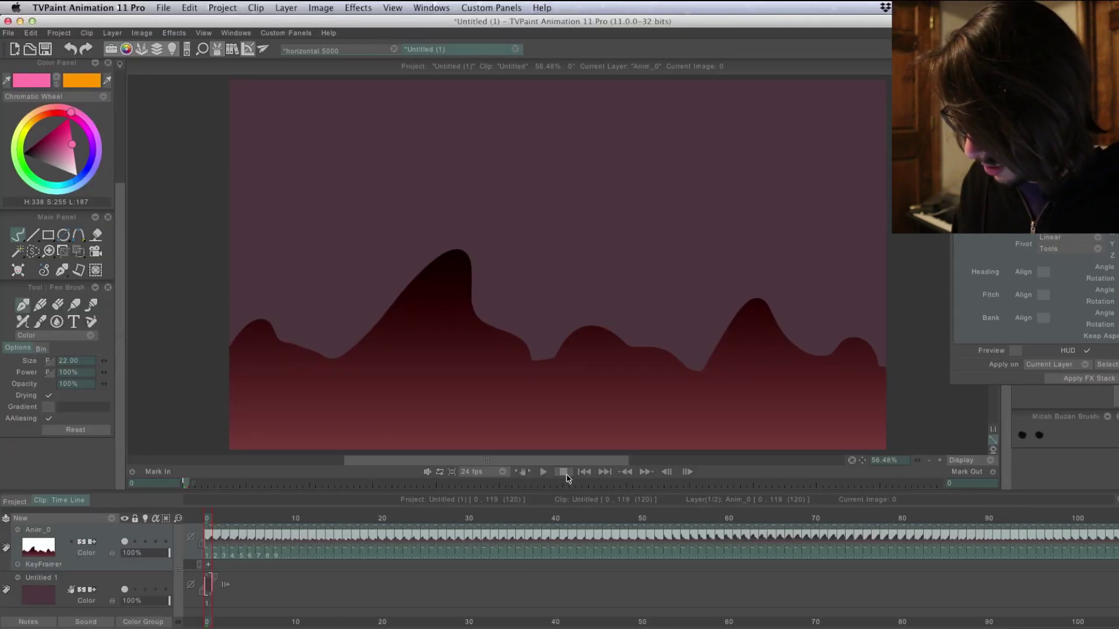
key(Return)
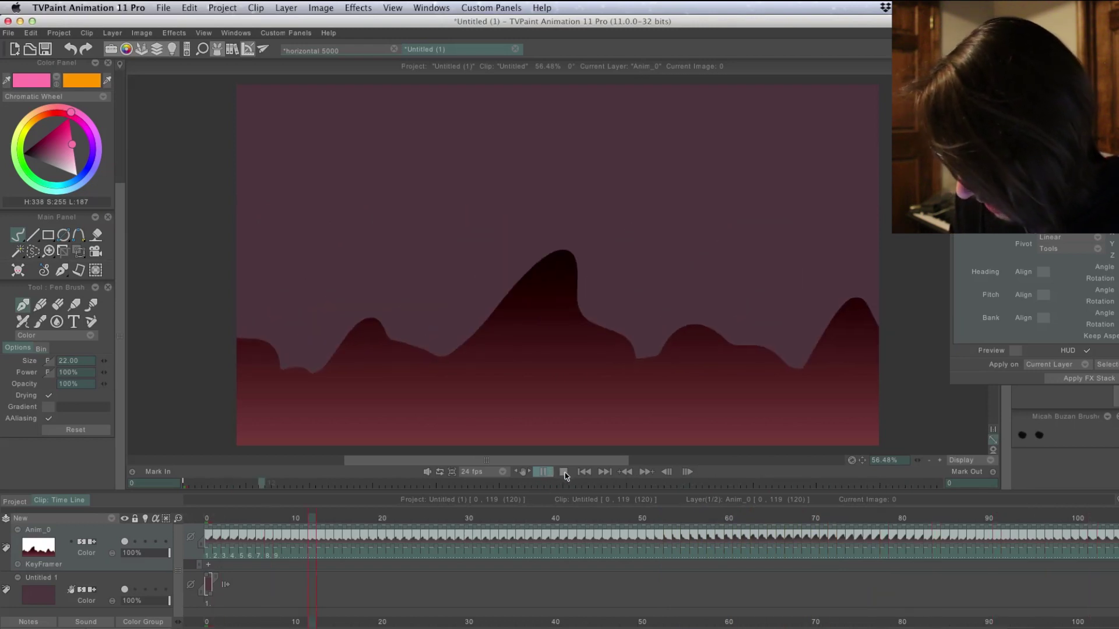
click(316, 514)
drag(249, 519, 204, 522)
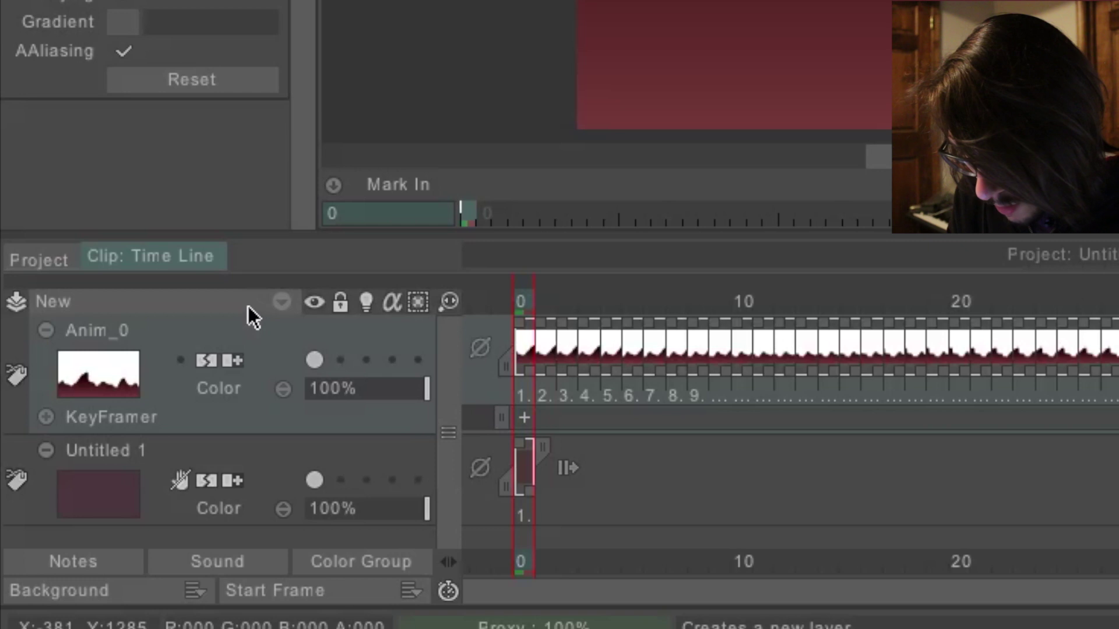
Create a new animation layer Anim_1 and extend its image across the clip.
click(255, 312)
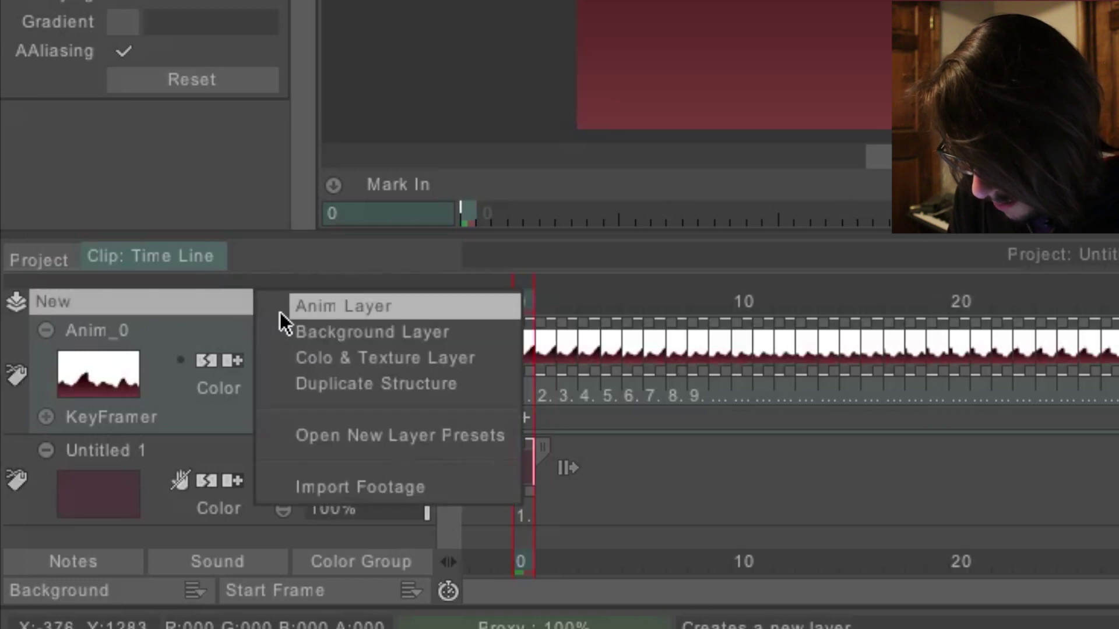
click(287, 309)
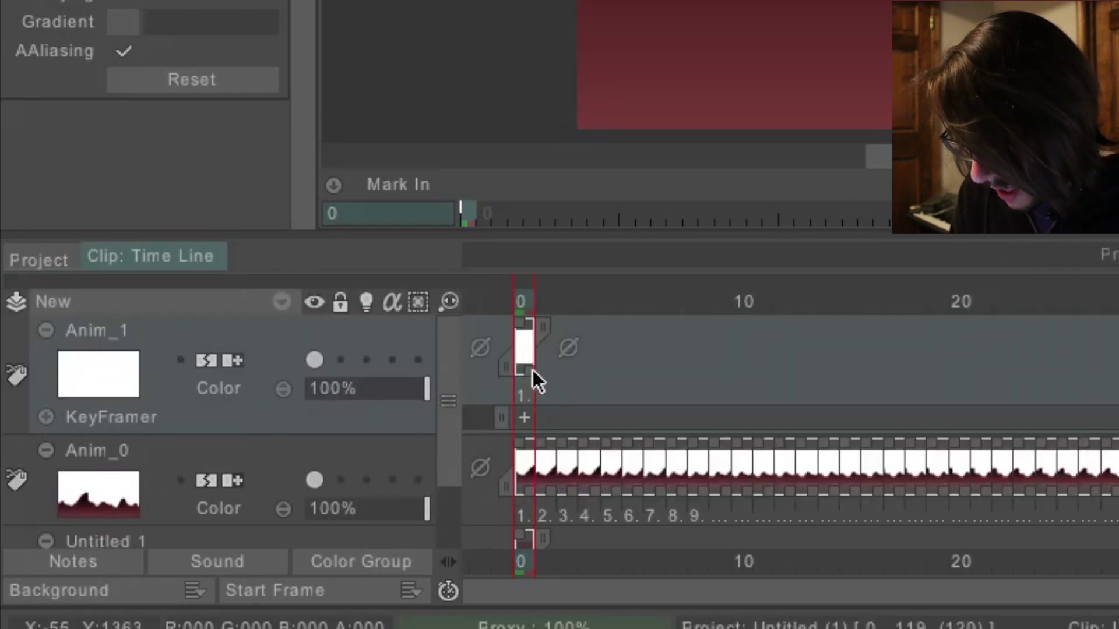
drag(528, 370, 1118, 368)
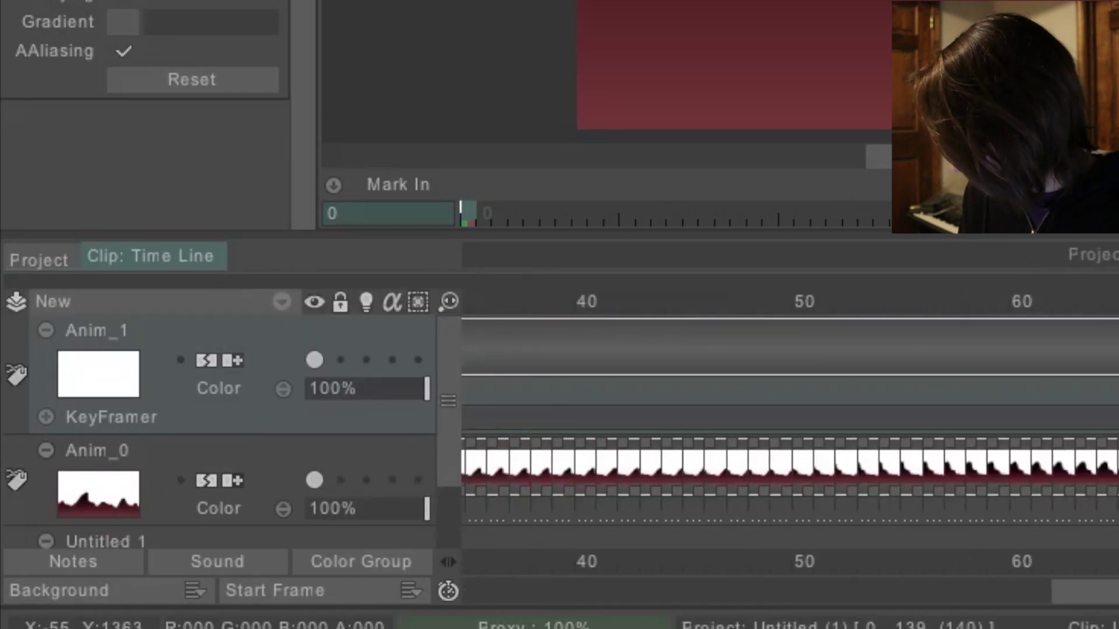
drag(1118, 595, 604, 568)
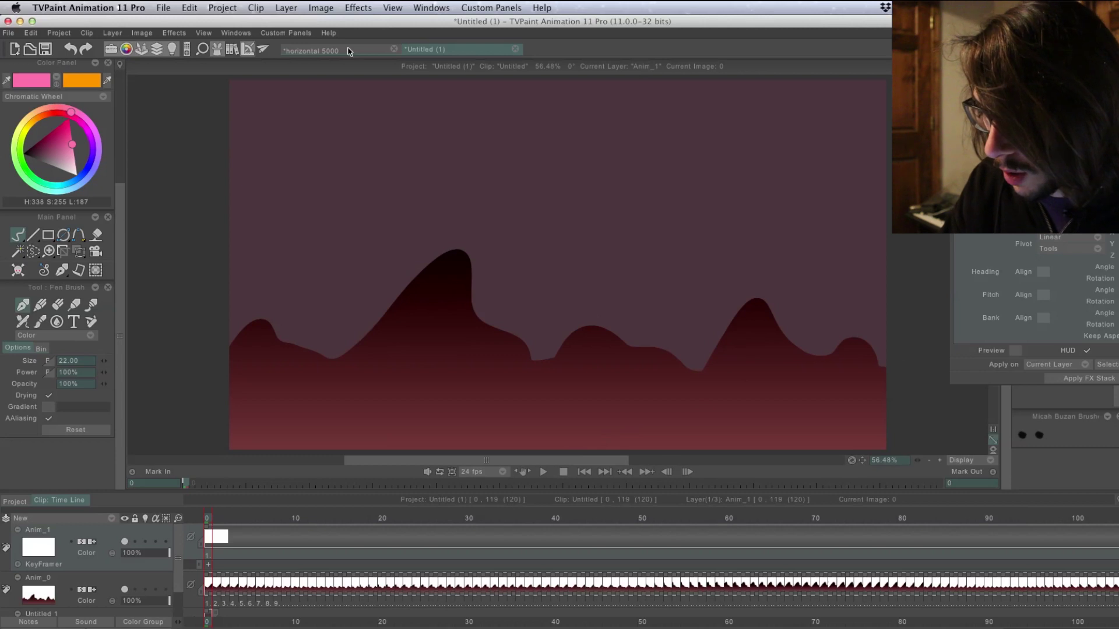
Move Anim_1 below Anim_0 and turn on its KeyFramer canvas preview.
click(349, 51)
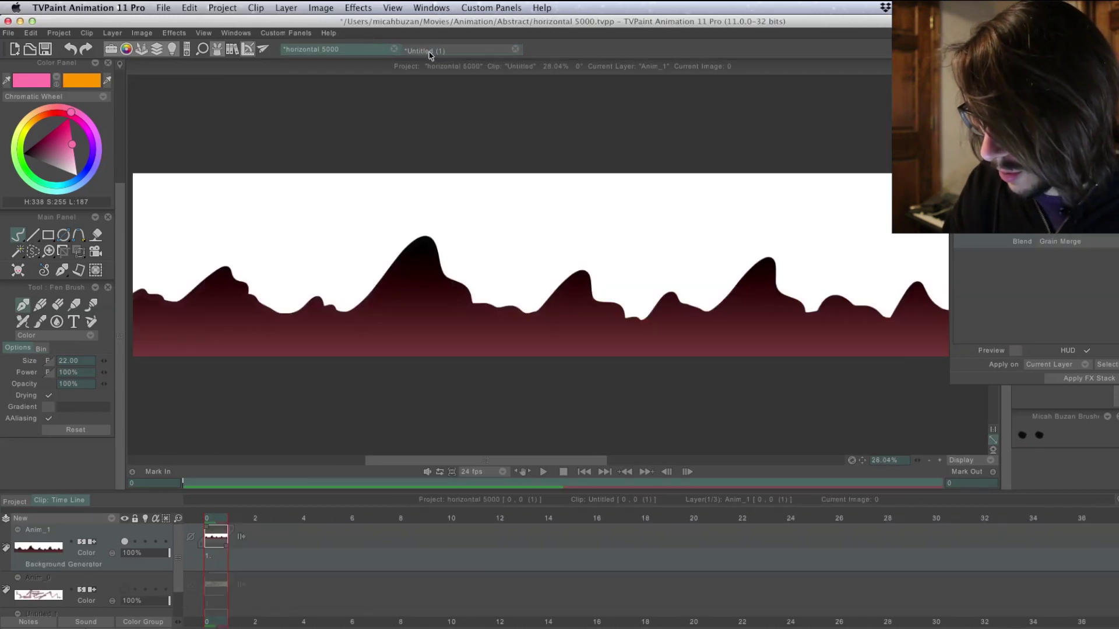
click(430, 53)
drag(1044, 133, 859, 169)
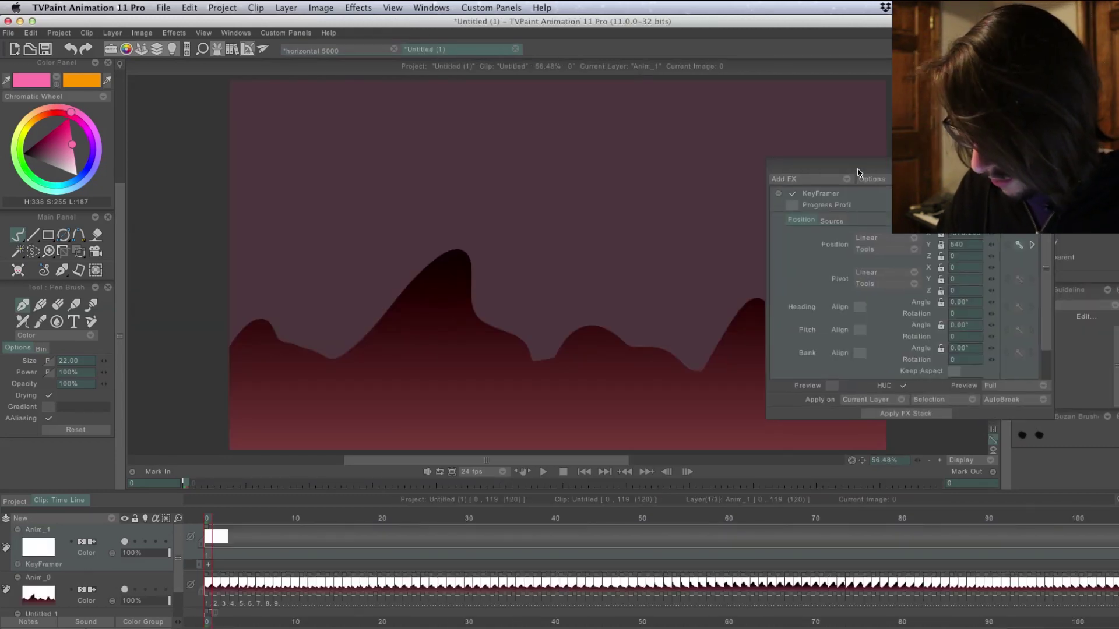
drag(112, 536, 114, 607)
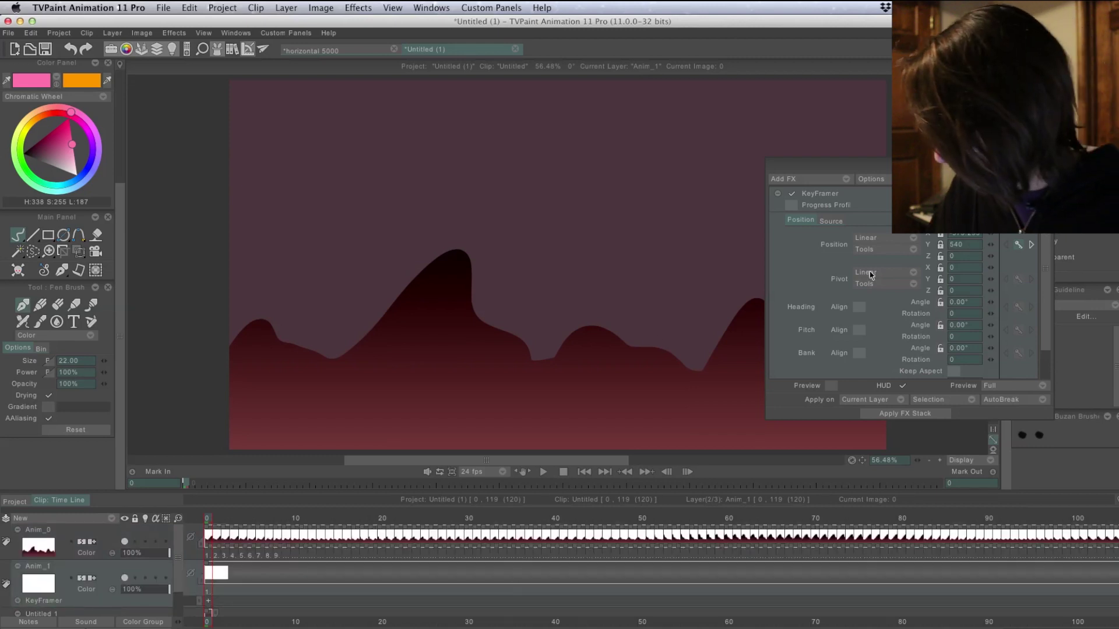
drag(883, 164, 915, 99)
click(863, 154)
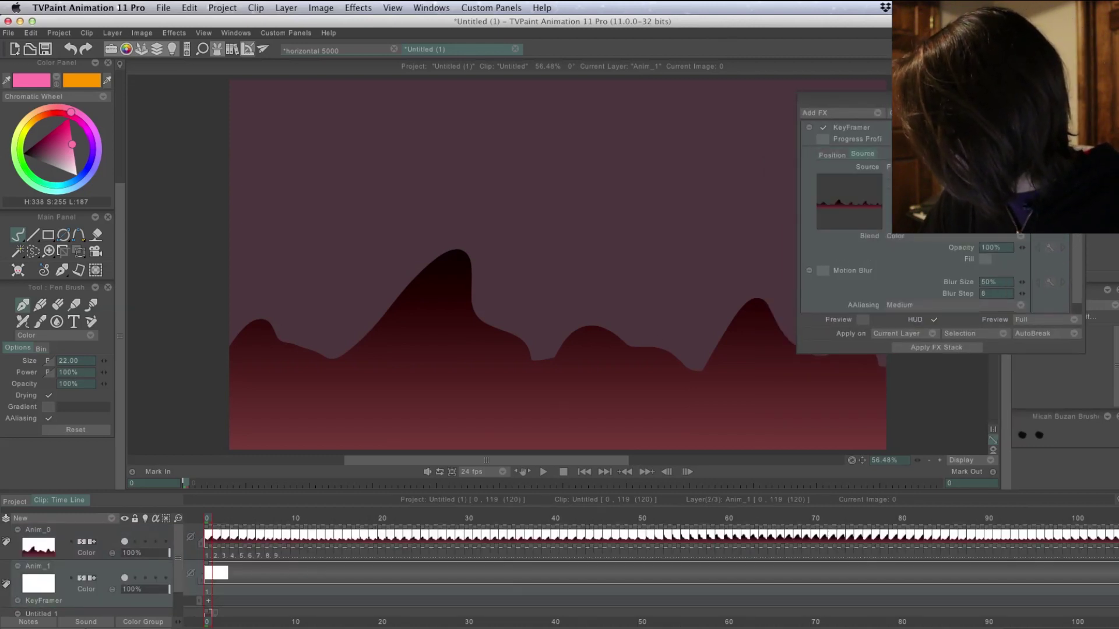
click(862, 320)
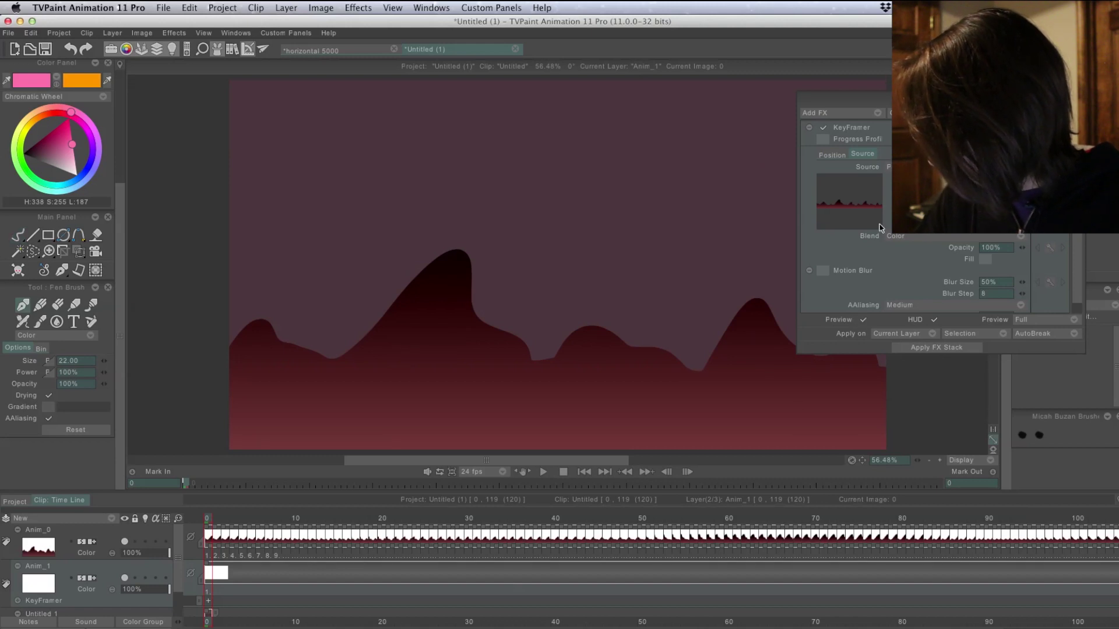
click(832, 154)
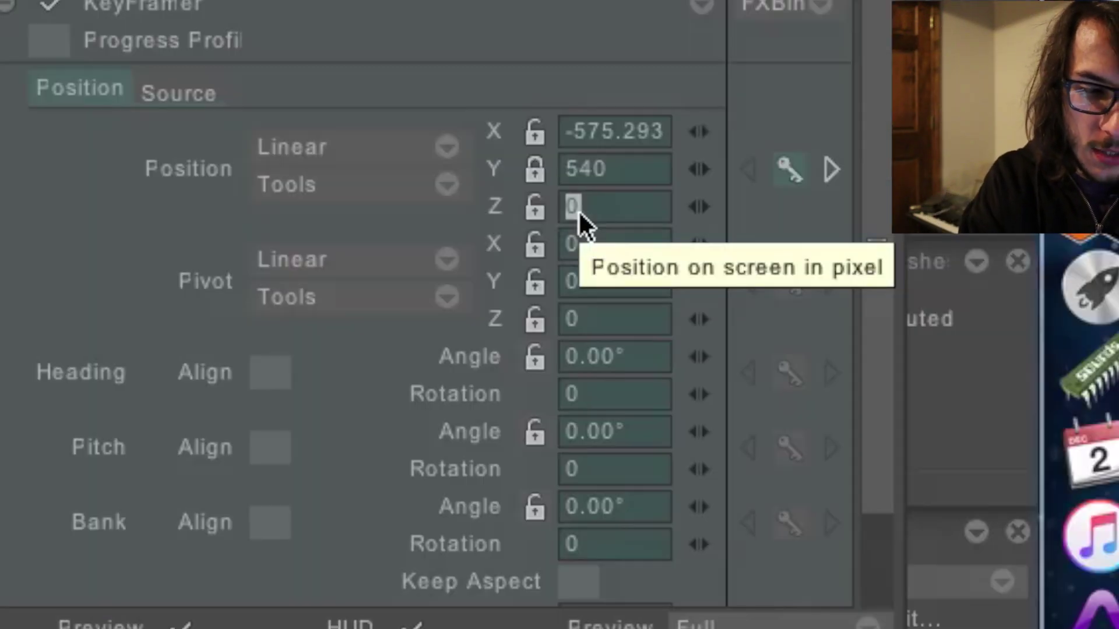
Set the KeyFramer Z position to -500 and preview the pan from the first frame.
text(-500)
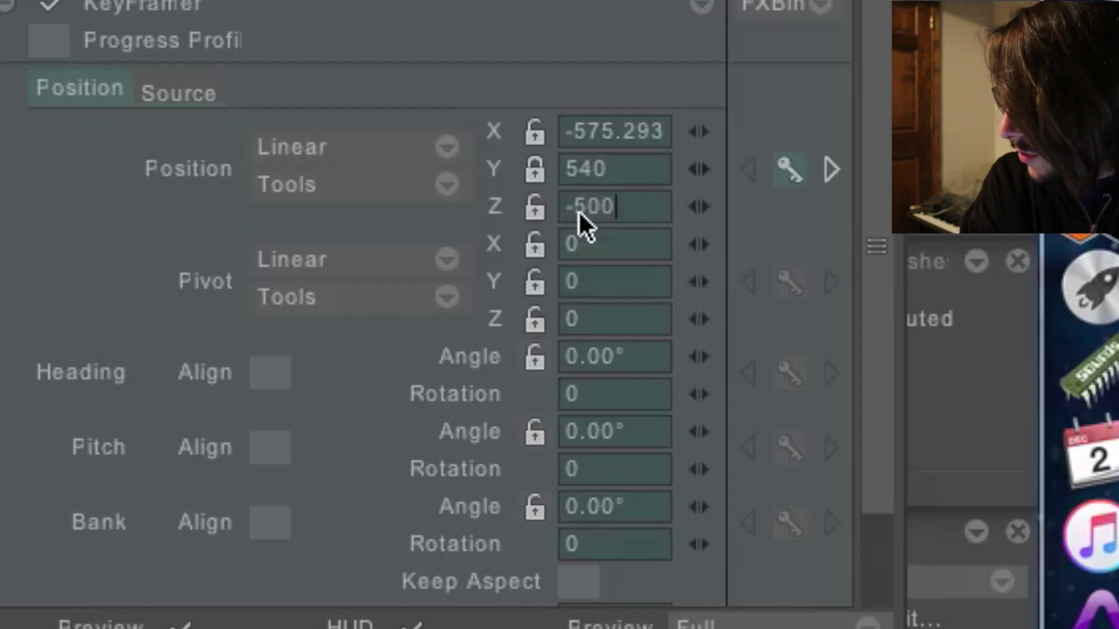
key(Tab)
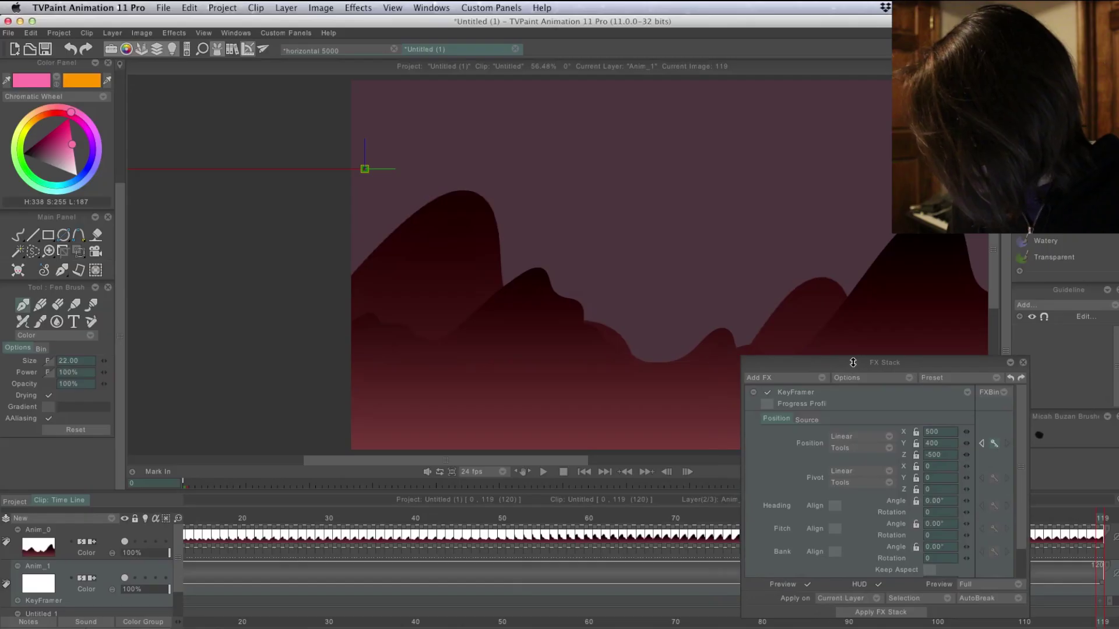
drag(853, 363, 1087, 351)
click(583, 471)
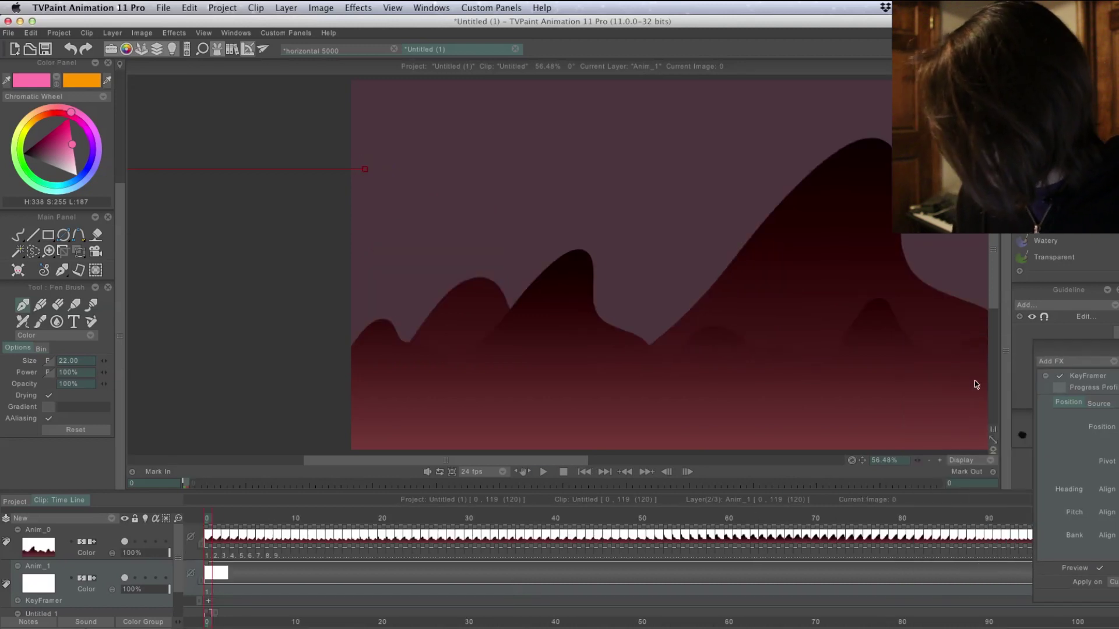
key(Return)
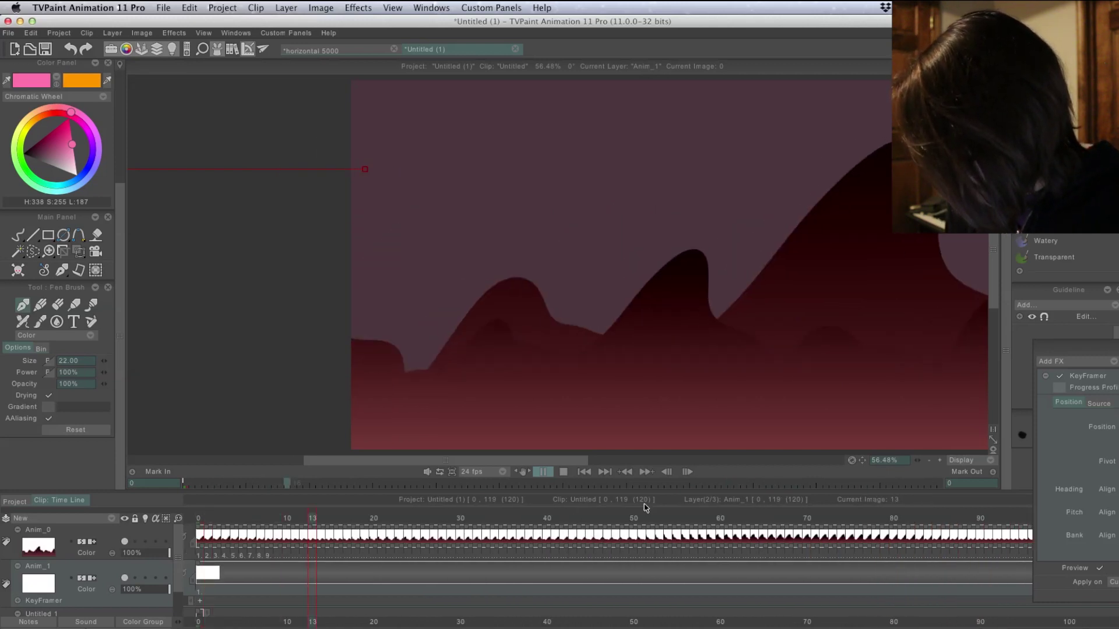
click(563, 472)
click(994, 443)
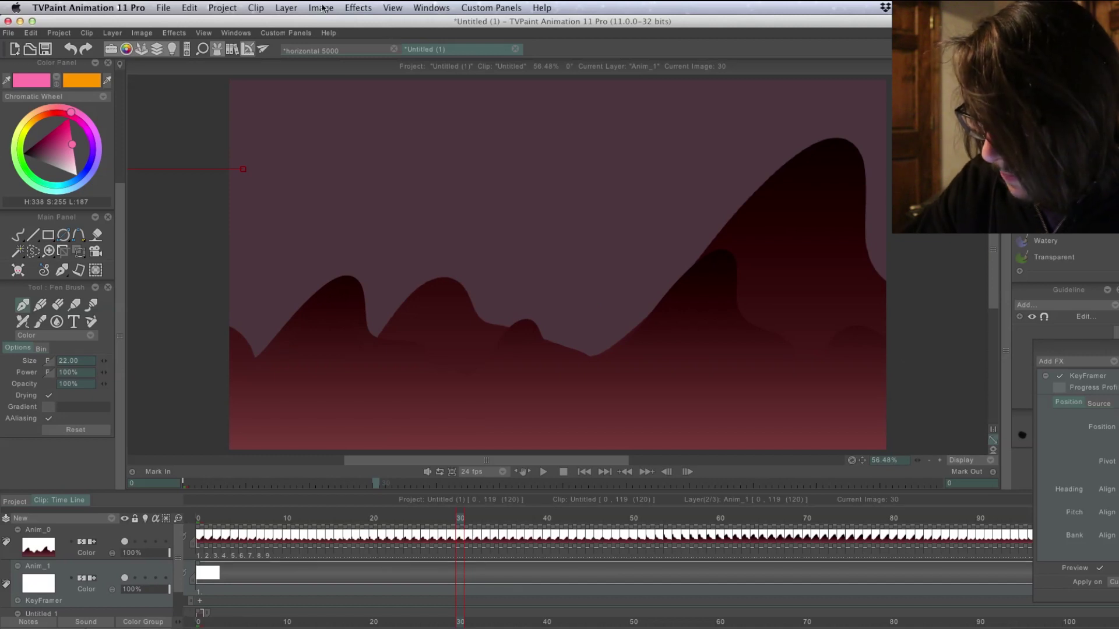
Select all images of Anim_1 and apply the KeyFramer FX Stack to them.
click(323, 8)
click(347, 19)
drag(1059, 343, 917, 191)
click(1001, 441)
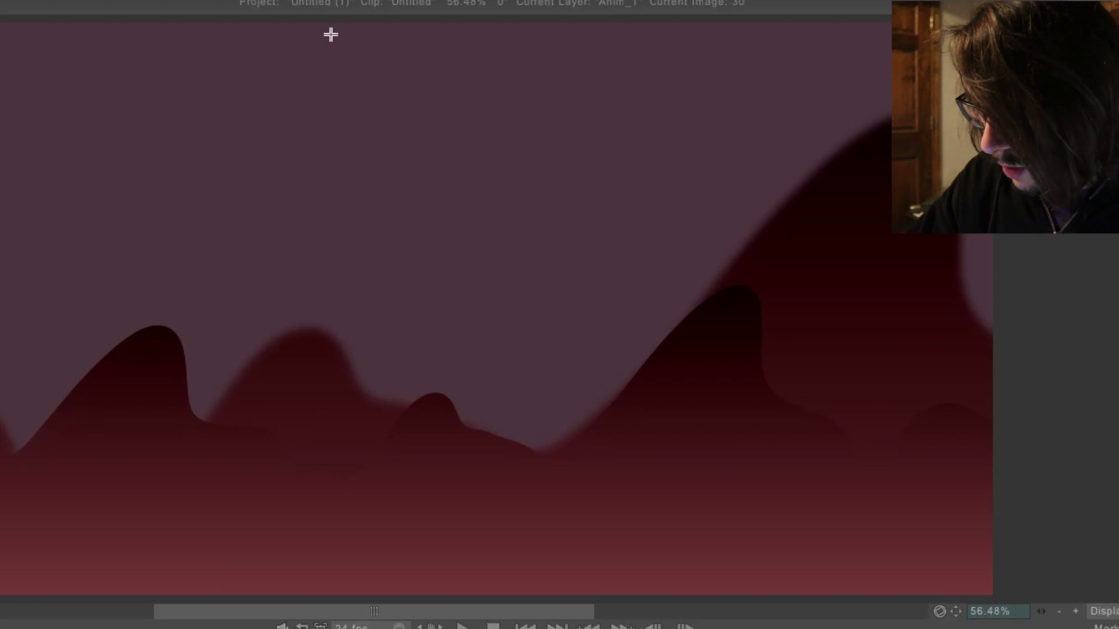
click(358, 8)
Add a Color Adjust effect and shift the hue toward purple, about 332°.
mouse_move(411, 67)
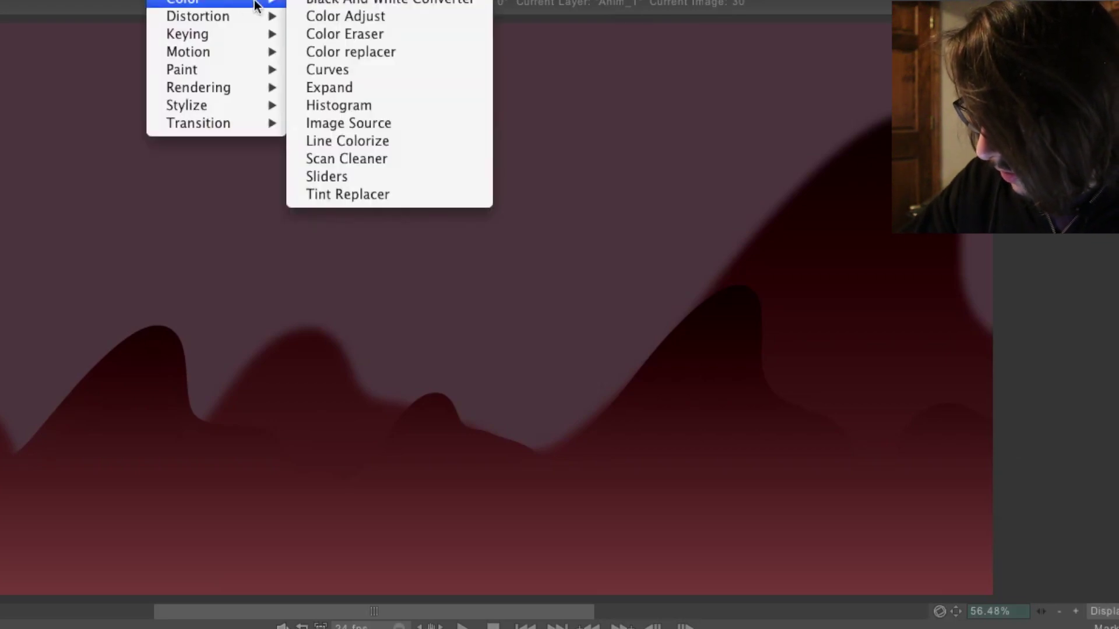
click(375, 15)
click(882, 555)
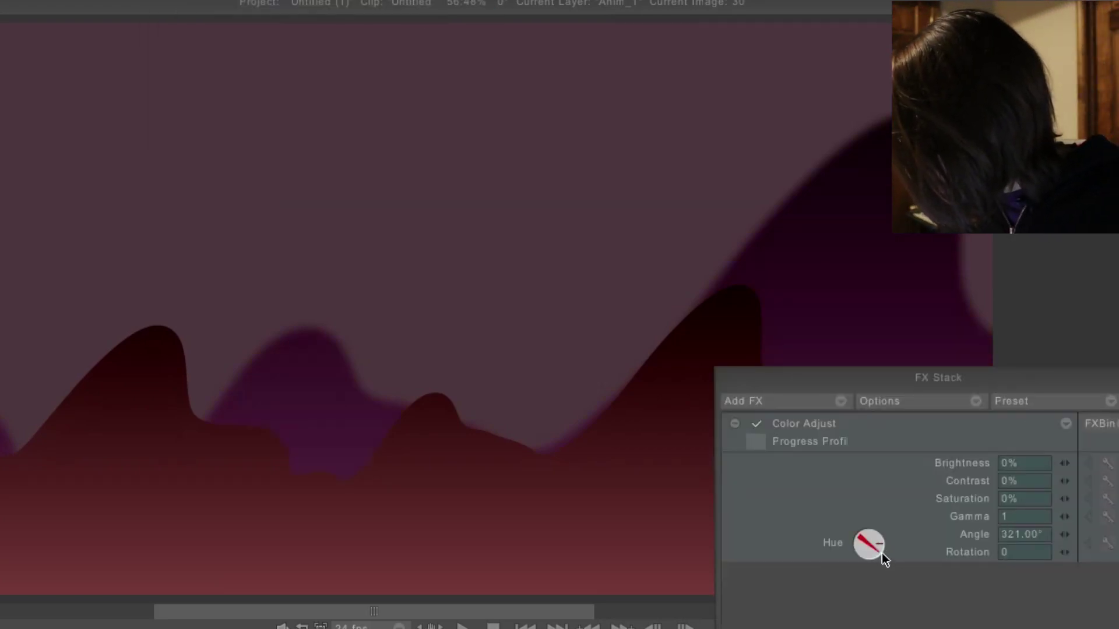
drag(881, 555, 885, 554)
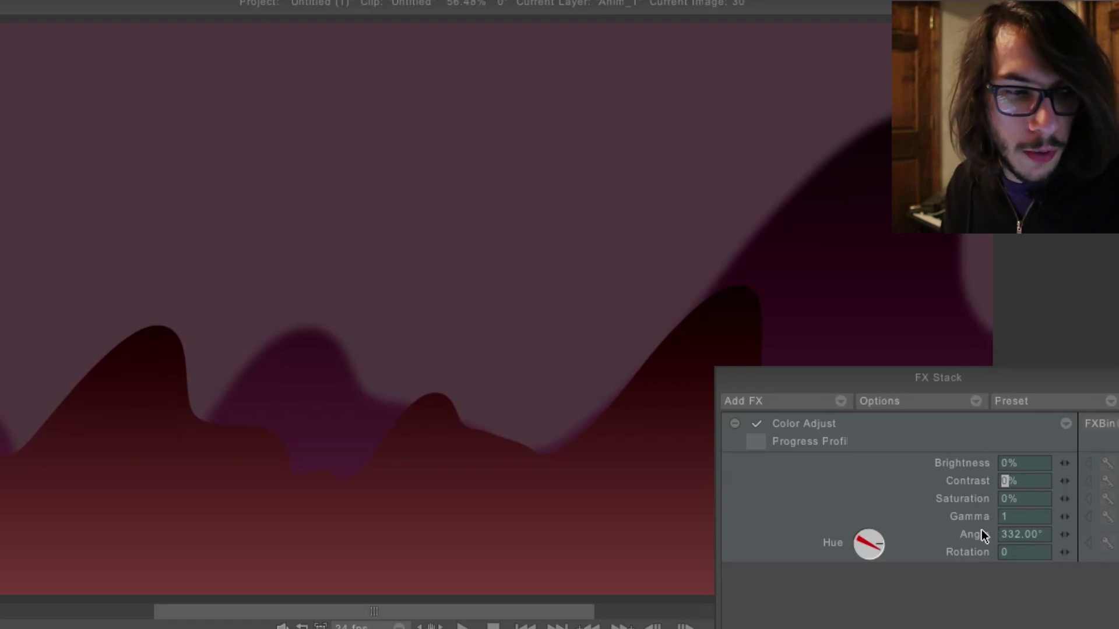
Set Contrast -10% and Brightness -6%, apply to all images, and play back.
text(-)
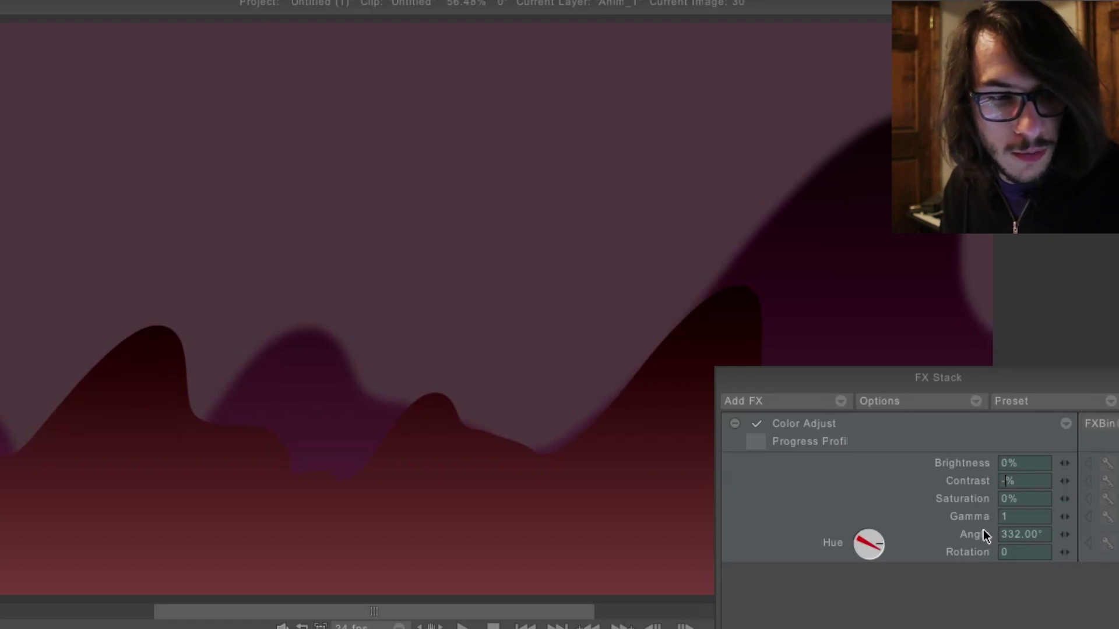
text(10)
key(Return)
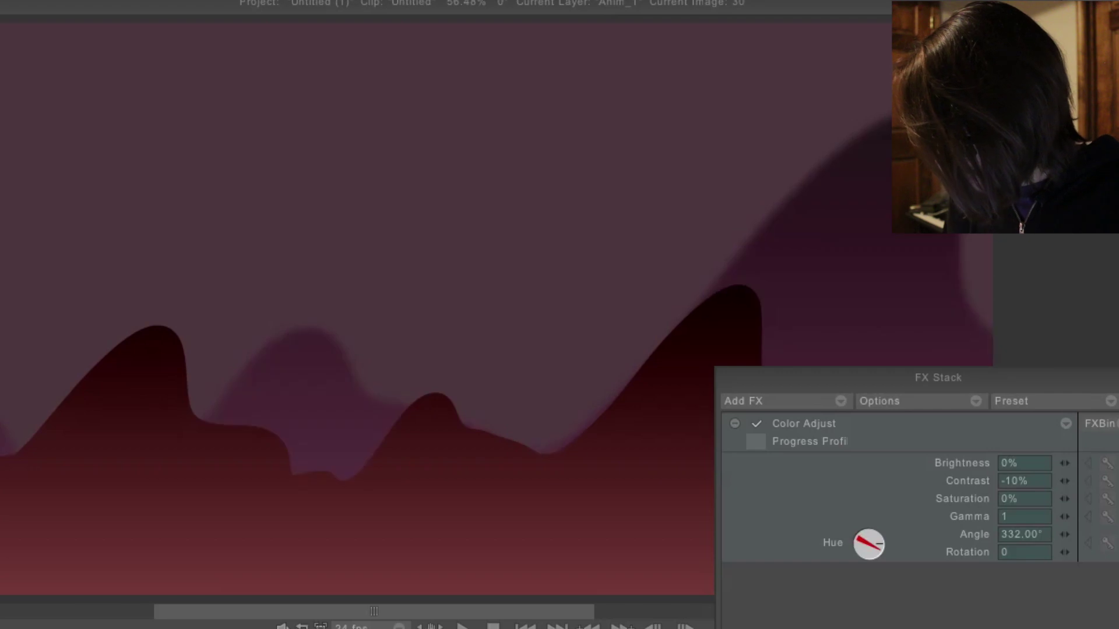
drag(968, 387, 986, 411)
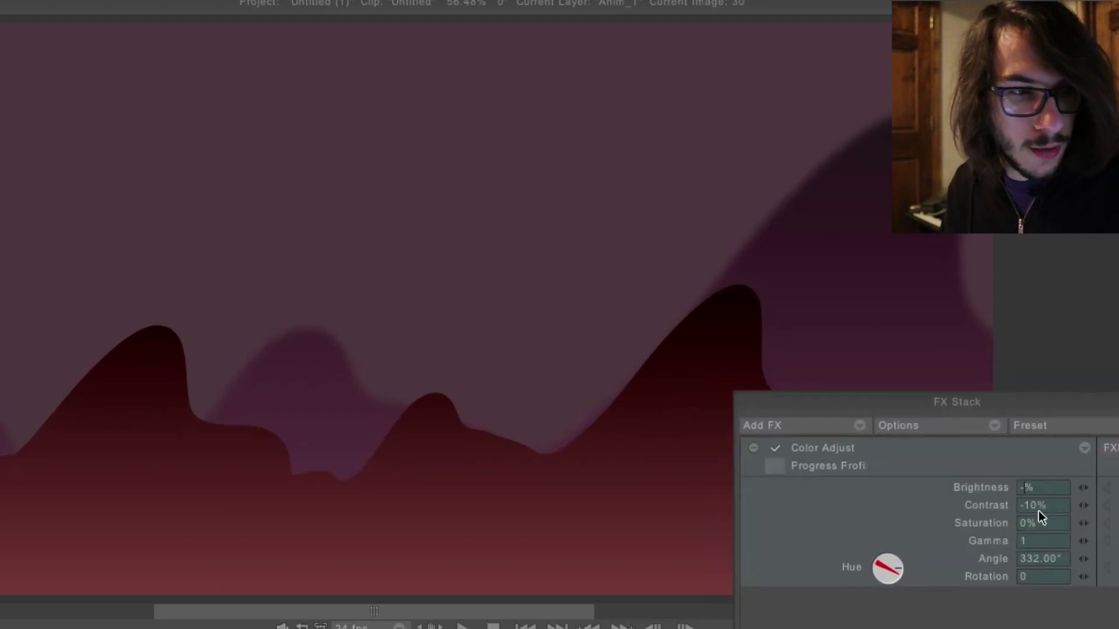
text(-6)
key(Return)
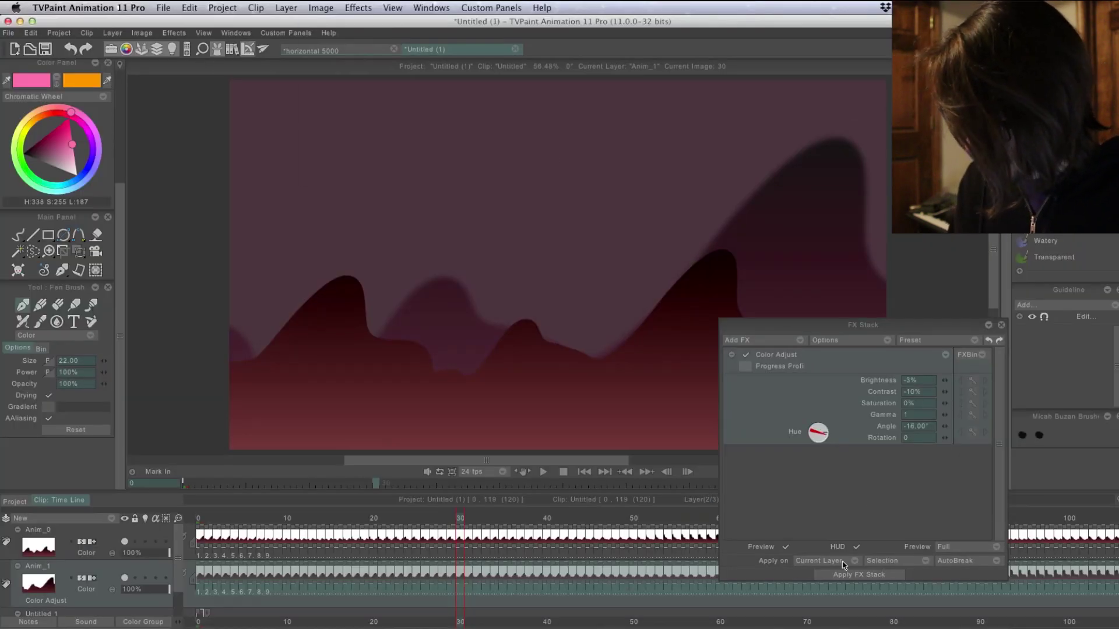
click(857, 574)
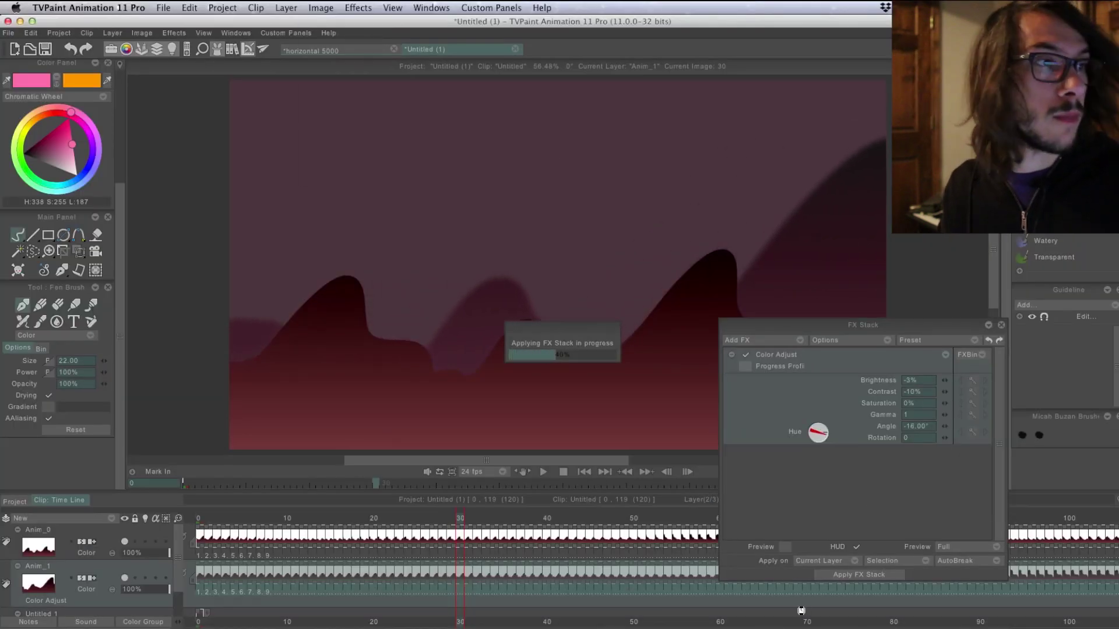
key(space)
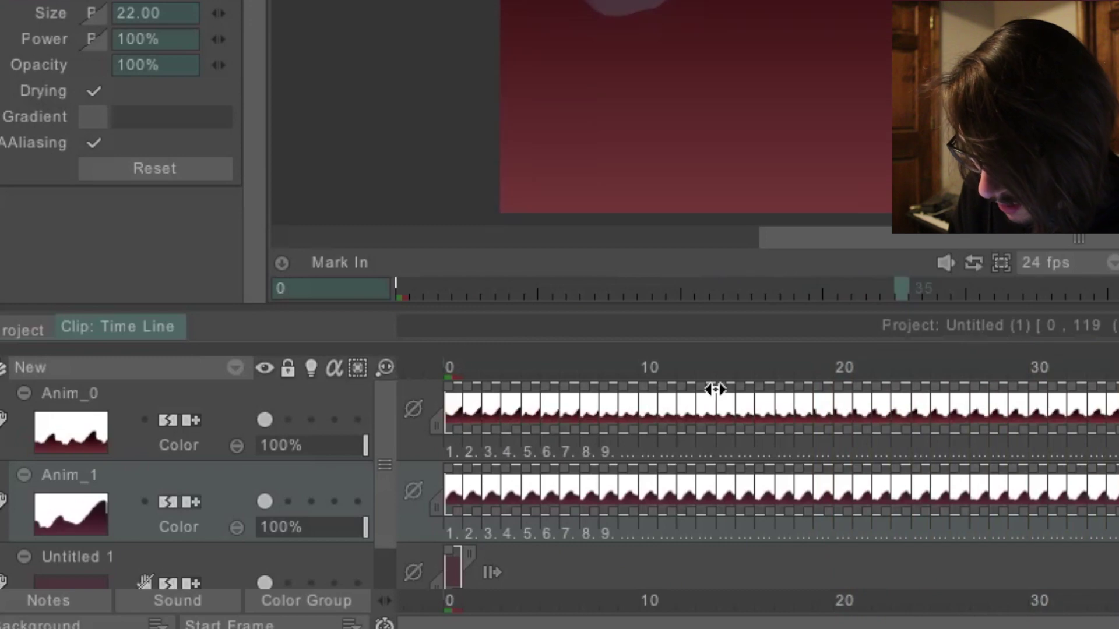
Return to the first frame and add a KeyFramer effect to Anim_1.
drag(469, 367, 452, 368)
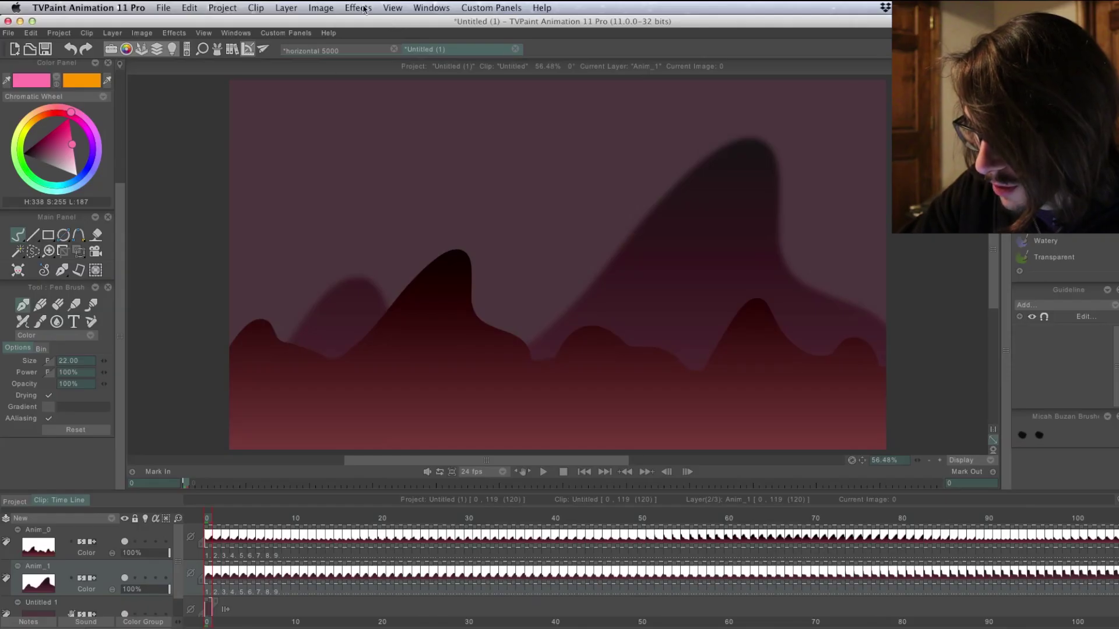
click(358, 7)
mouse_move(416, 88)
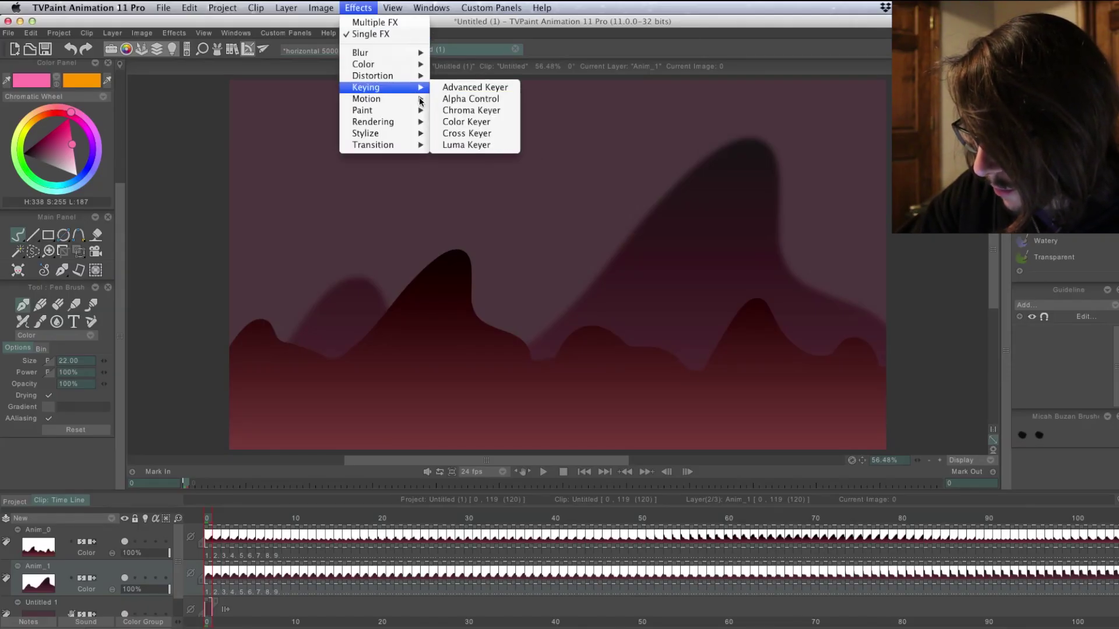
click(467, 100)
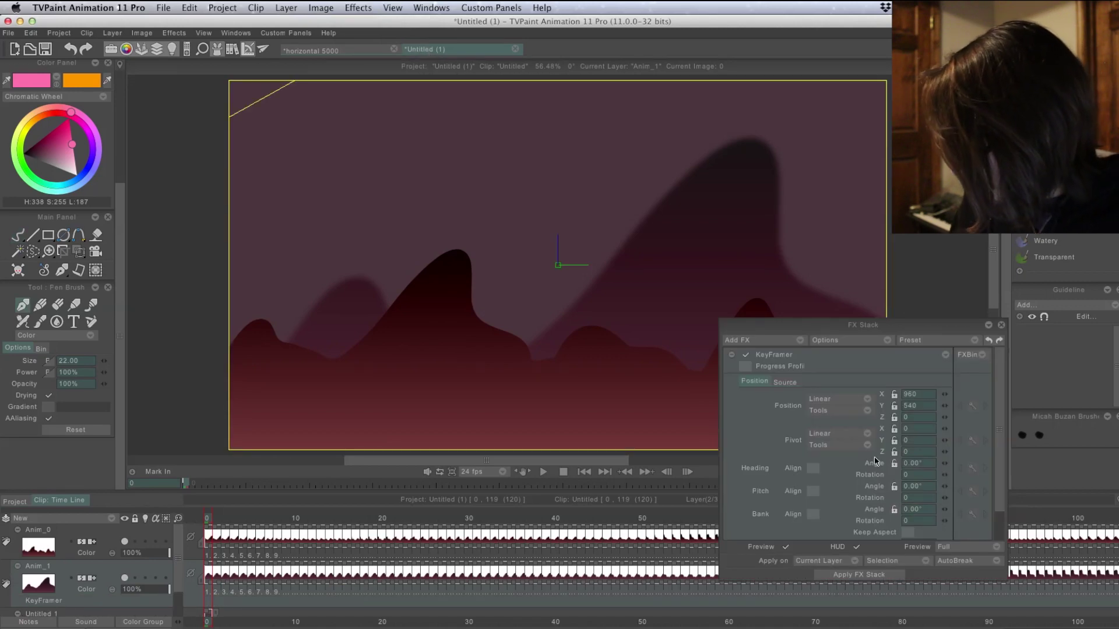
drag(910, 324, 869, 135)
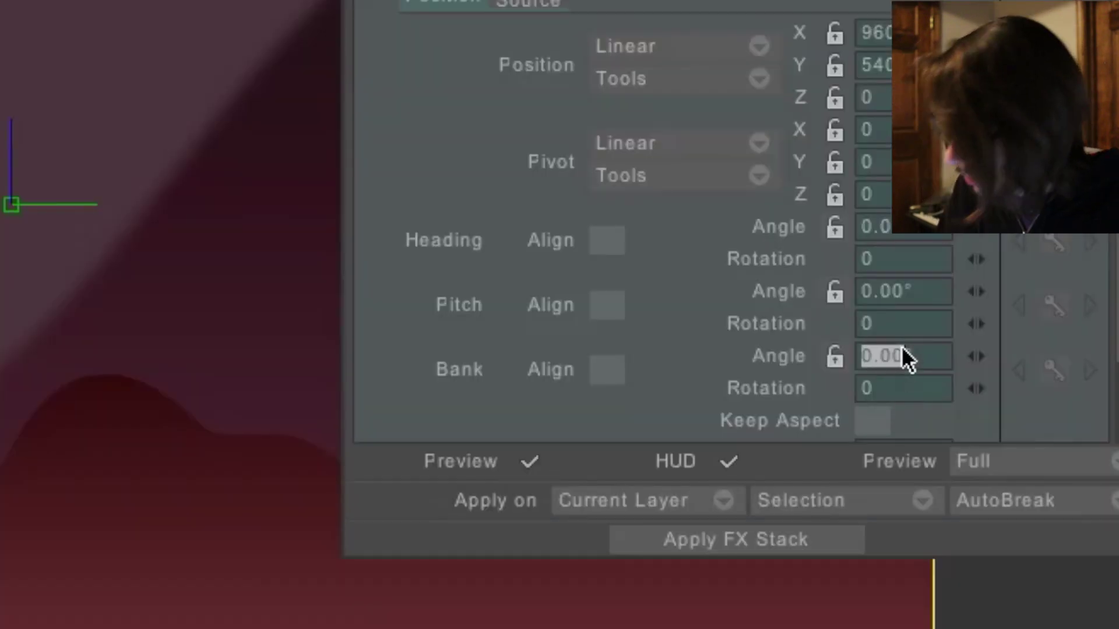
Set the KeyFramer bank, pitch and heading angles each to 45°.
text(45)
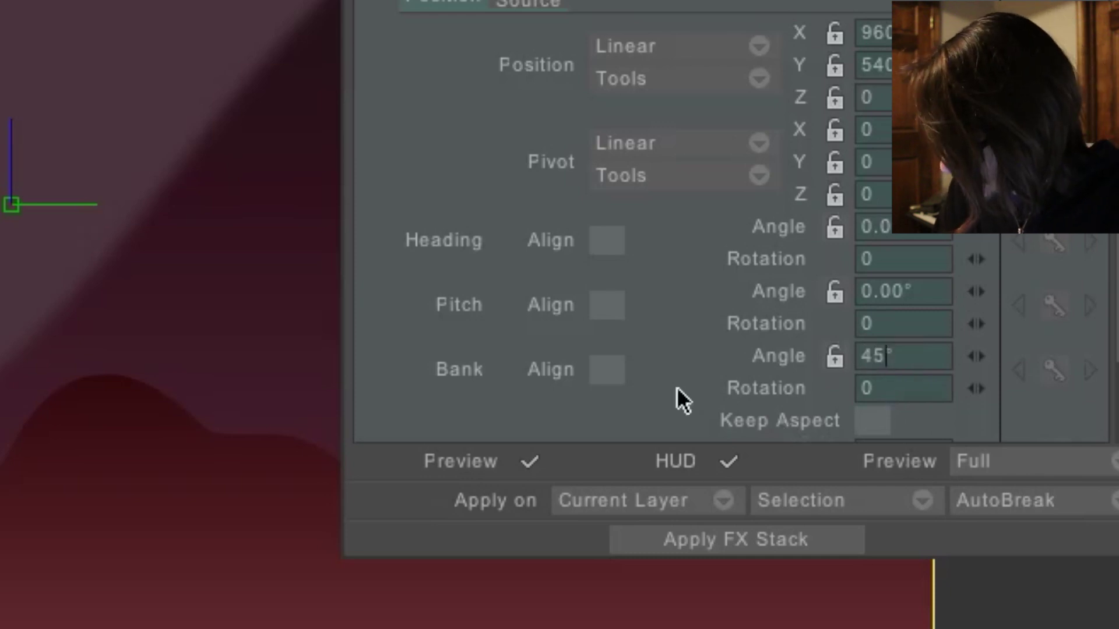
key(Return)
drag(743, 0, 953, 334)
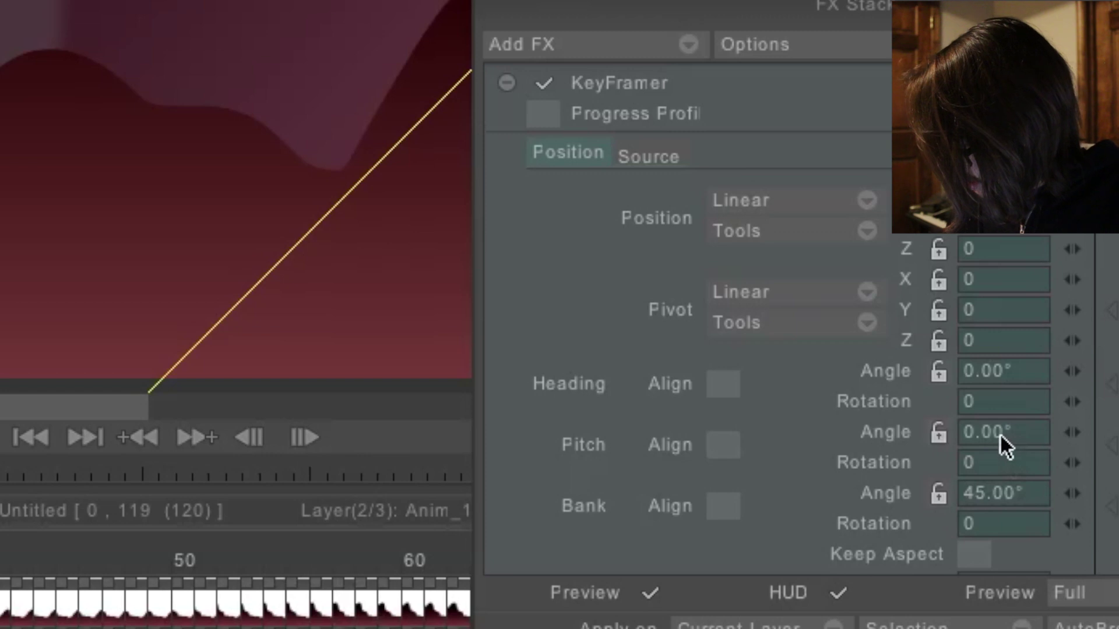
click(1005, 434)
text(45)
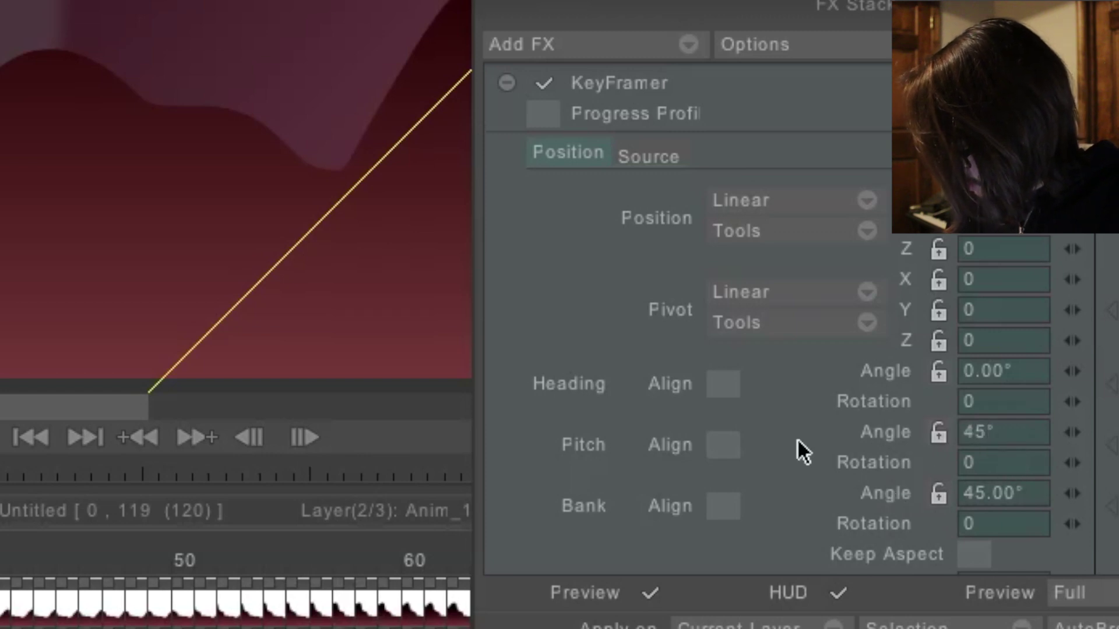
key(Return)
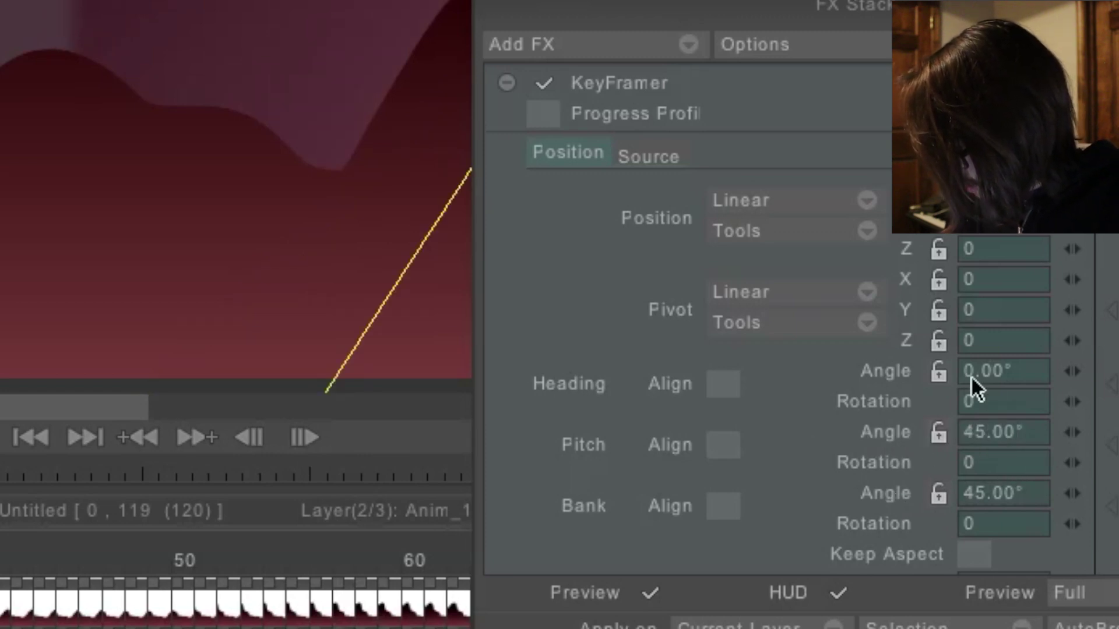
text(45)
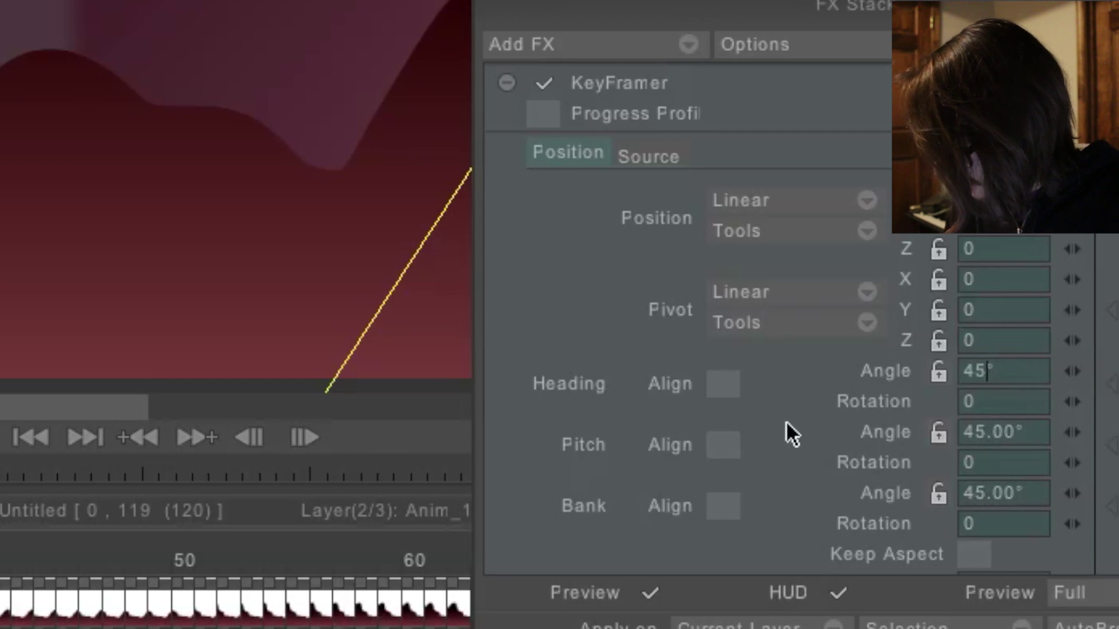
key(Return)
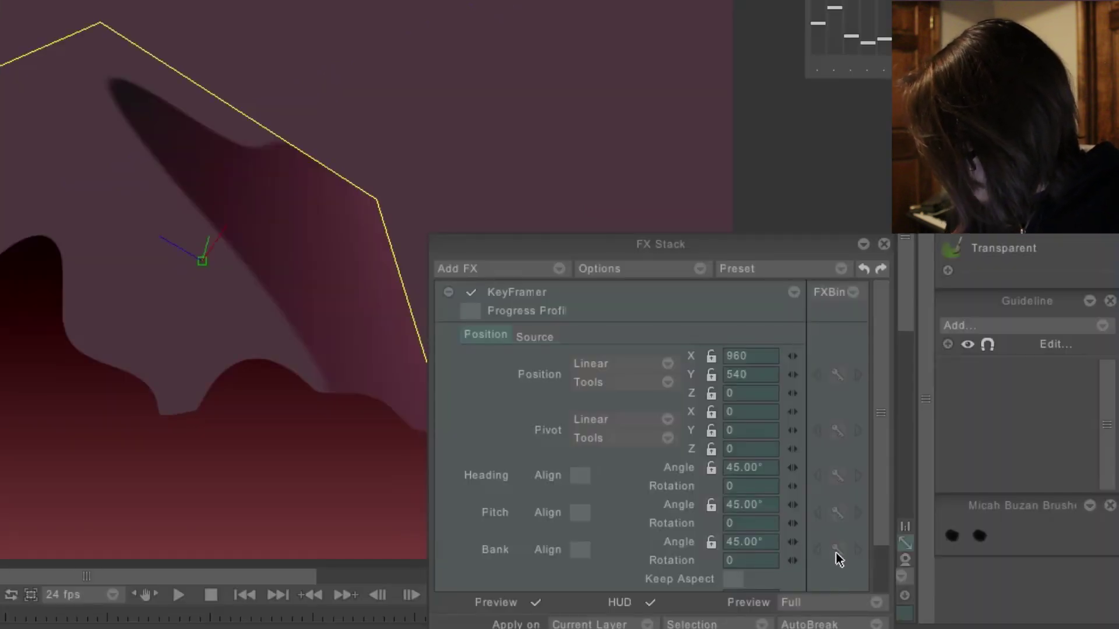
Keyframe the bank angle at 45° and change it to 90° at frame 52.
click(836, 553)
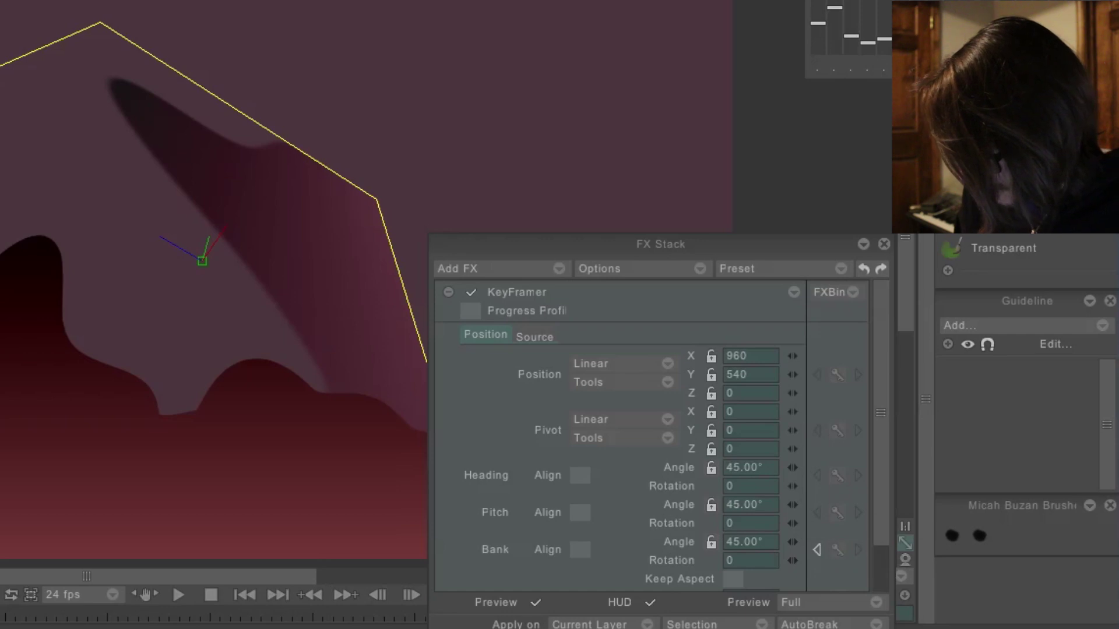
click(753, 548)
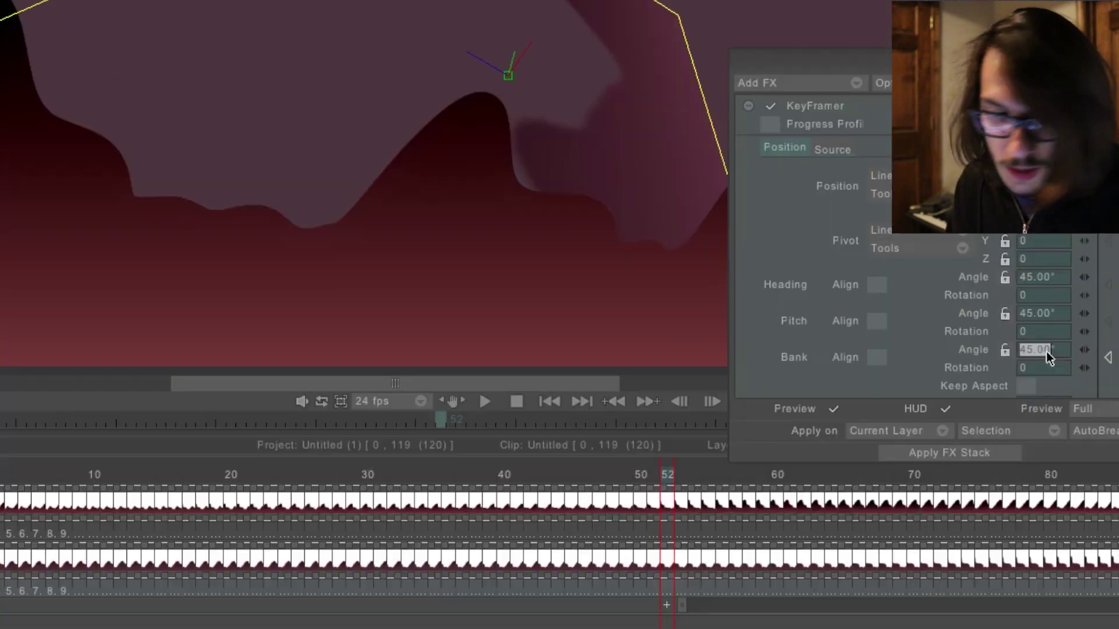
text(0)
key(Return)
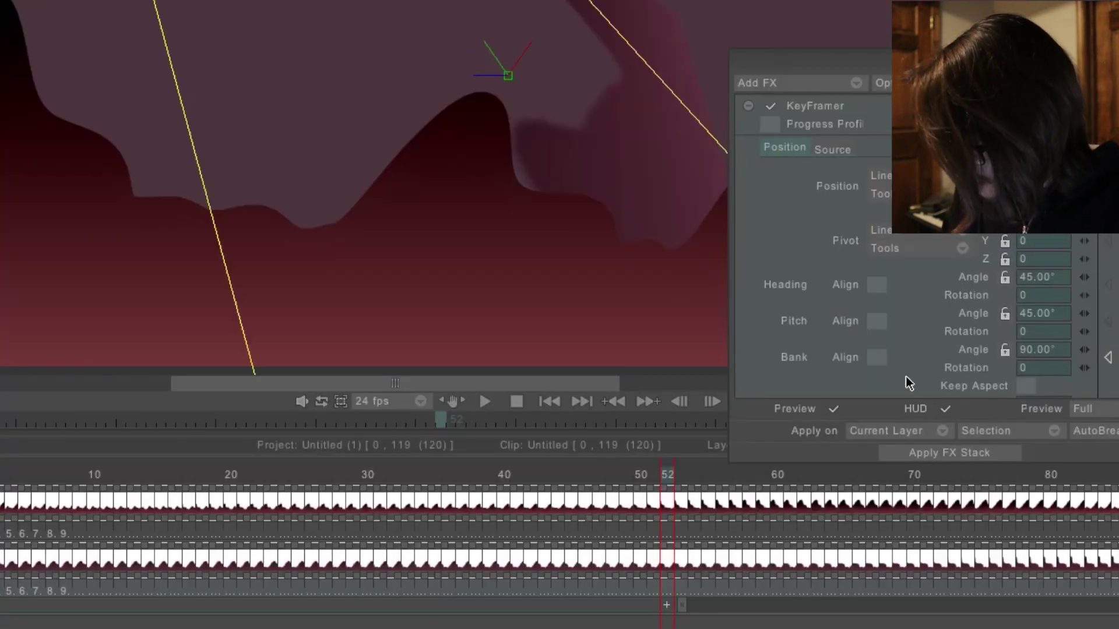